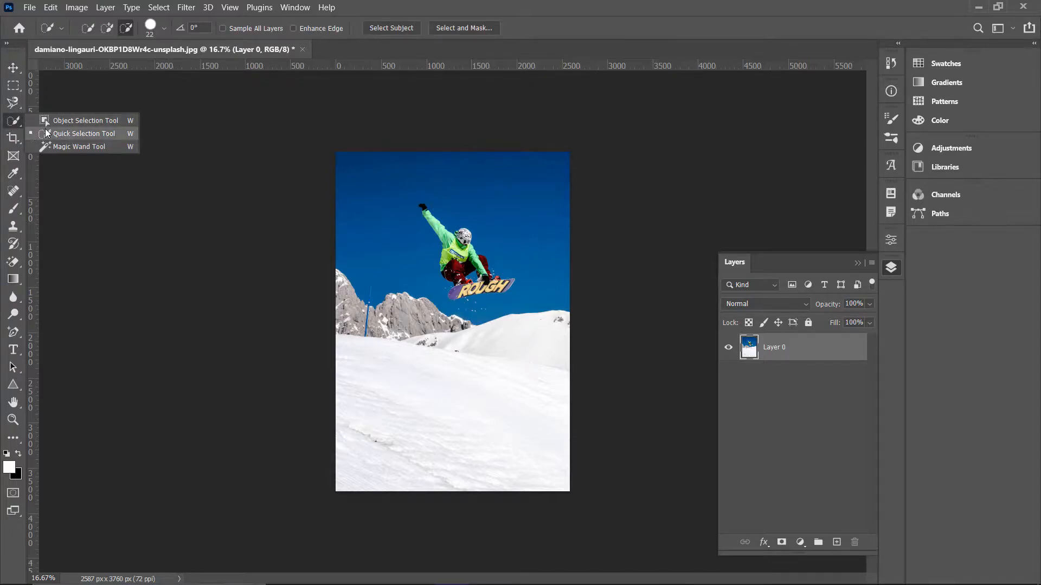
Select the snowboarder automatically using Select Subject of the Quick Selection tool.
{"action": "left_click", "coordinate": [46, 134]}
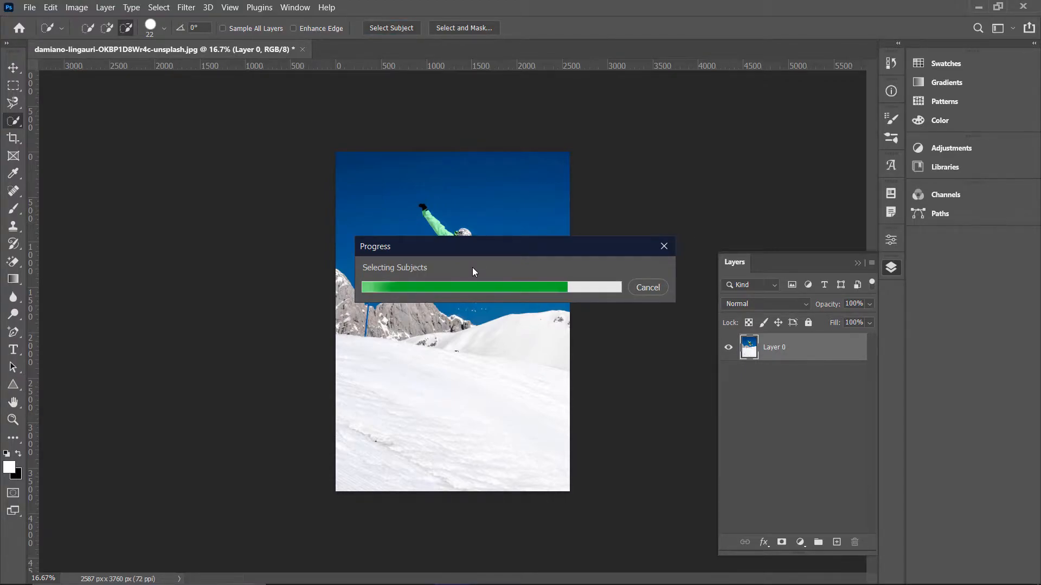
{"action": "scroll", "coordinate": [471, 267], "scroll_direction": "up", "scroll_amount": 6}
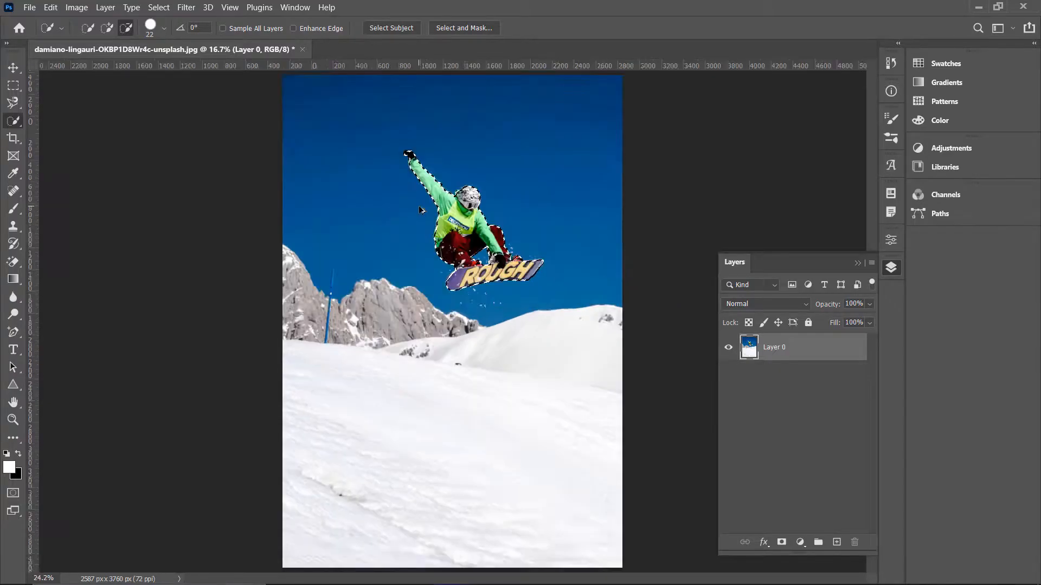
Examine the selection outline around the glove, raised arm, helmet, legs and snowboard.
{"action": "scroll", "coordinate": [406, 150], "scroll_direction": "up", "scroll_amount": 10}
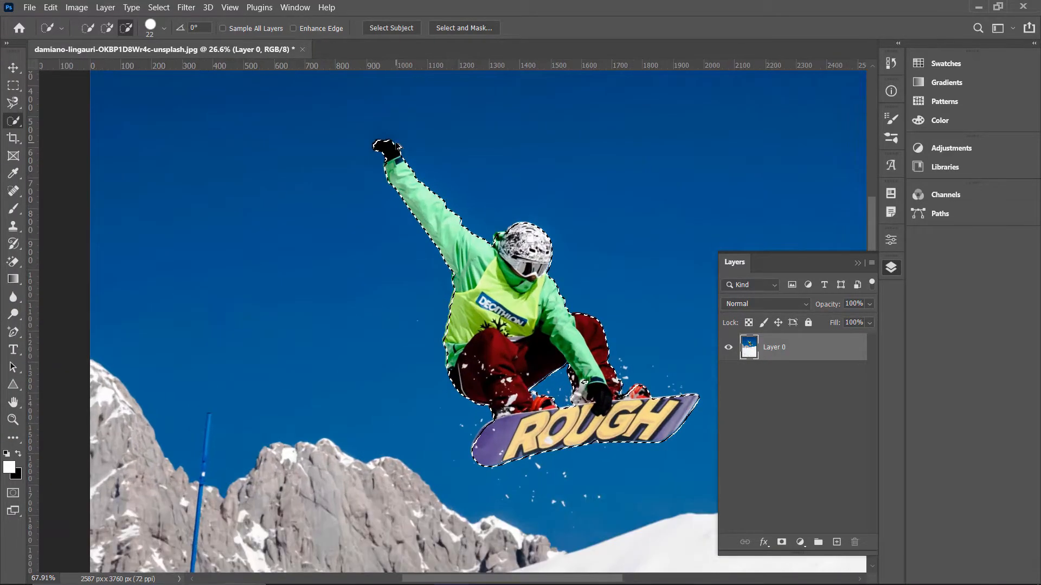
{"action": "scroll", "coordinate": [391, 152], "scroll_direction": "up", "scroll_amount": 4}
{"action": "scroll", "coordinate": [391, 154], "scroll_direction": "down", "scroll_amount": 3}
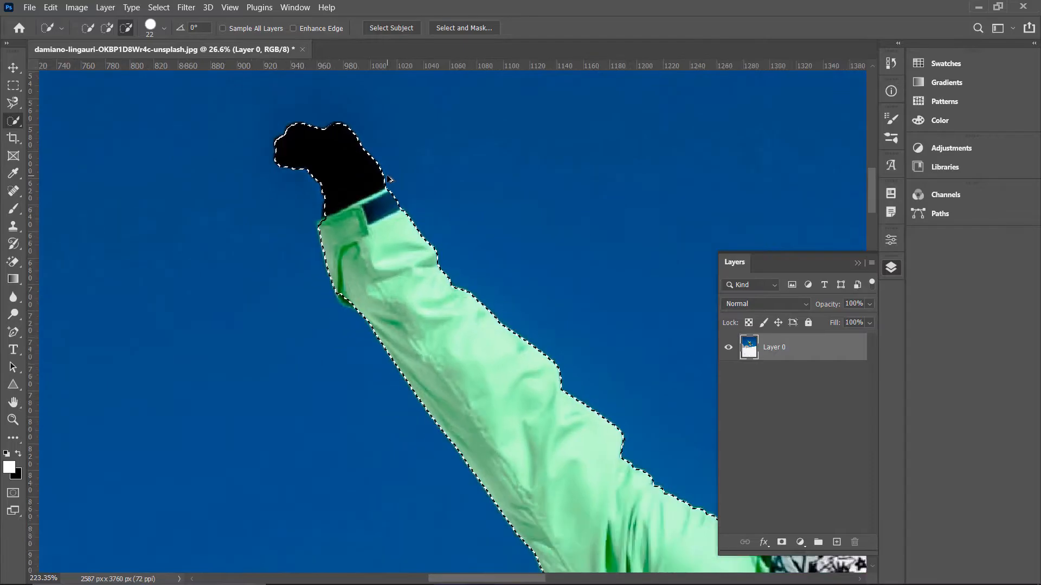
{"action": "left_click_drag", "start_coordinate": [469, 275], "coordinate": [433, 248]}
{"action": "left_click_drag", "start_coordinate": [599, 515], "coordinate": [331, 228]}
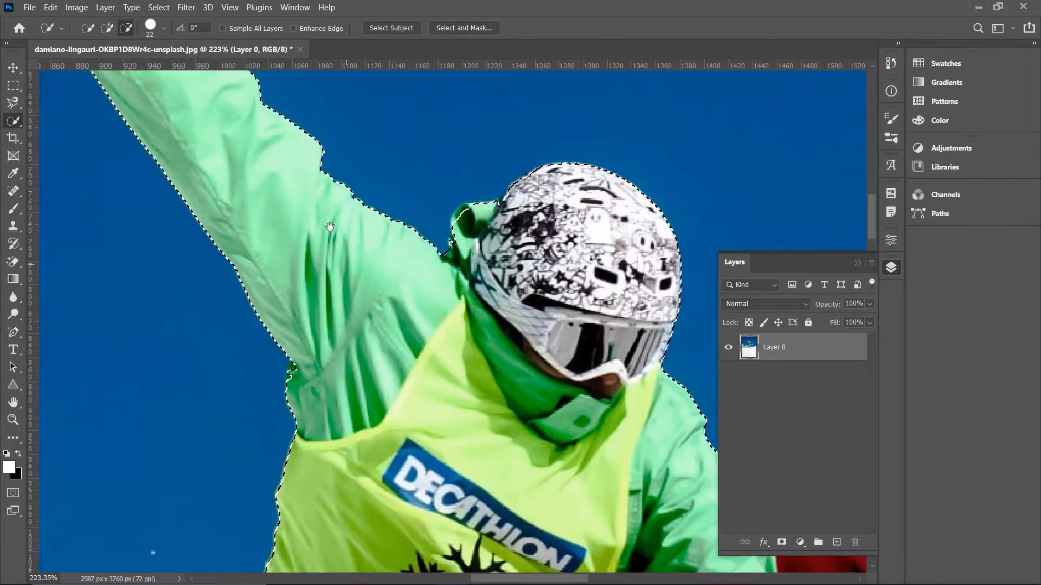
{"action": "left_click_drag", "start_coordinate": [547, 459], "coordinate": [487, 191]}
{"action": "mouse_move", "coordinate": [542, 359]}
{"action": "left_mouse_down"}
{"action": "mouse_move", "coordinate": [441, 257]}
{"action": "mouse_move", "coordinate": [454, 331]}
{"action": "mouse_move", "coordinate": [237, 147]}
{"action": "left_mouse_up"}
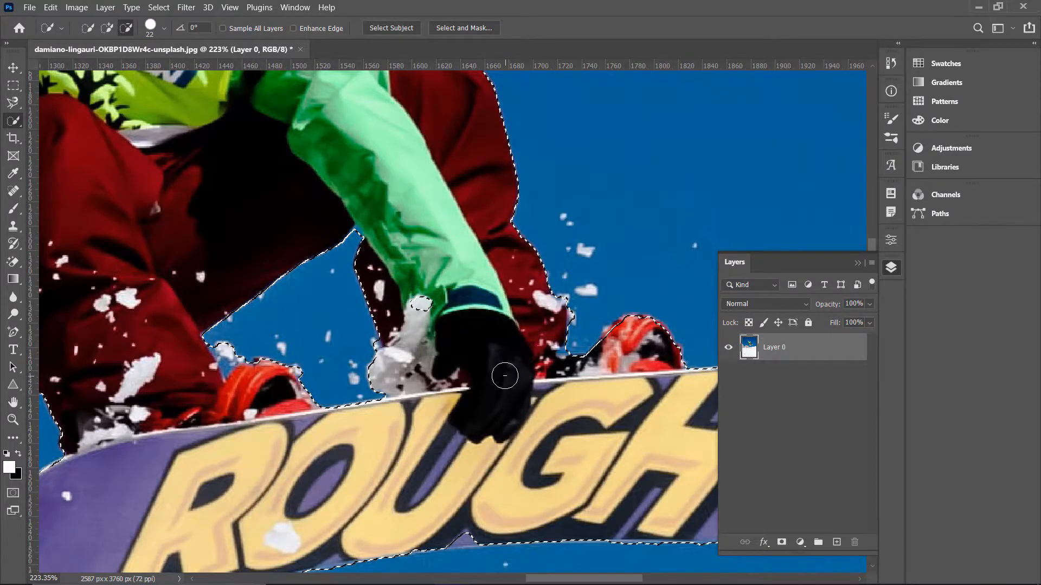
{"action": "scroll", "coordinate": [505, 376], "scroll_direction": "down", "scroll_amount": 5}
{"action": "scroll", "coordinate": [505, 378], "scroll_direction": "down", "scroll_amount": 15}
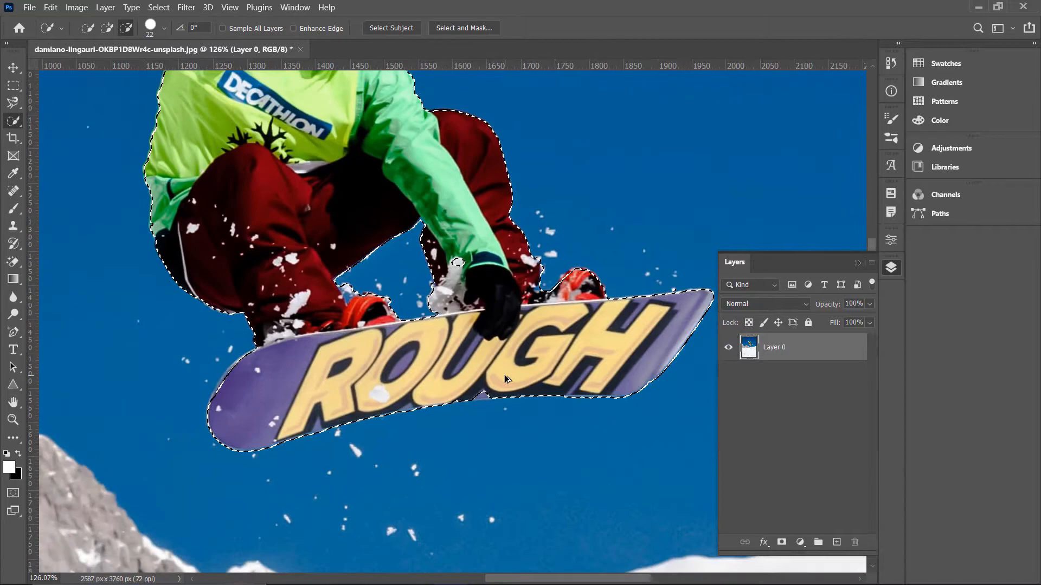
{"action": "scroll", "coordinate": [505, 378], "scroll_direction": "down", "scroll_amount": 5}
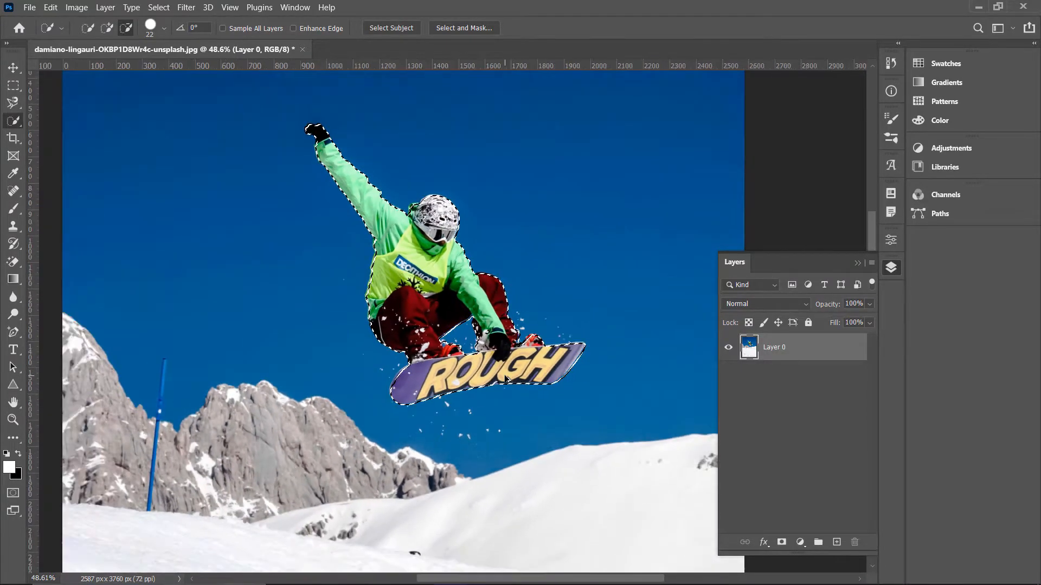
Mask Layer 0 with the snowboarder selection to hide the background, and make the layer's image rather than its mask active.
{"action": "left_click", "coordinate": [781, 542]}
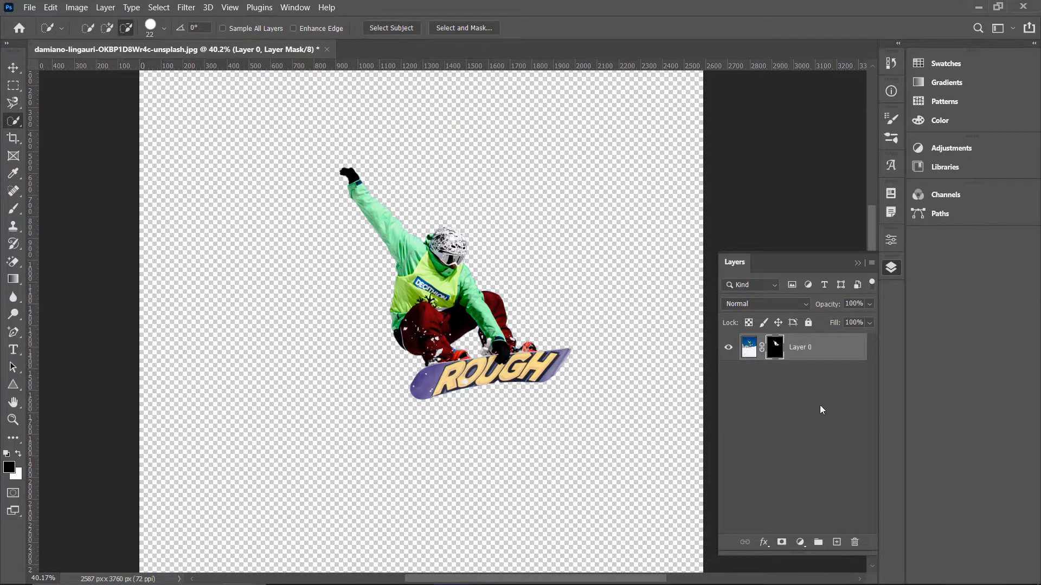
{"action": "left_click", "coordinate": [804, 357]}
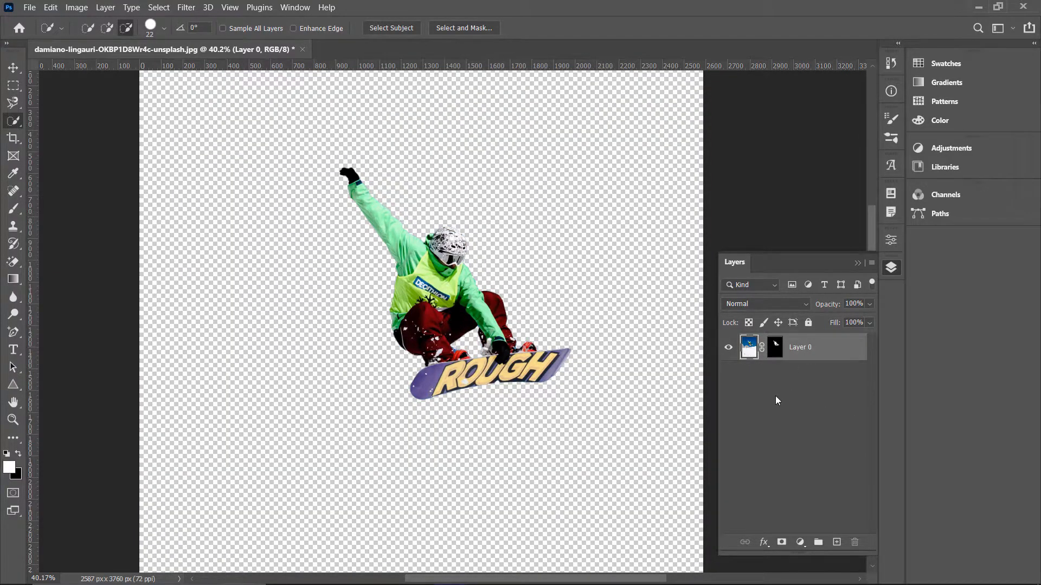
{"action": "left_click", "coordinate": [774, 353]}
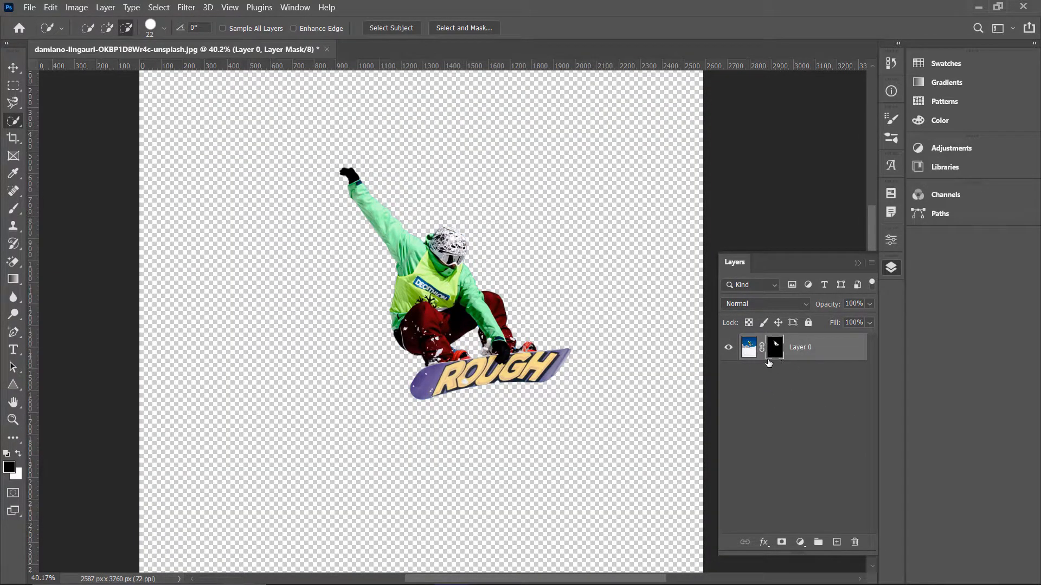
{"action": "left_click", "coordinate": [749, 347]}
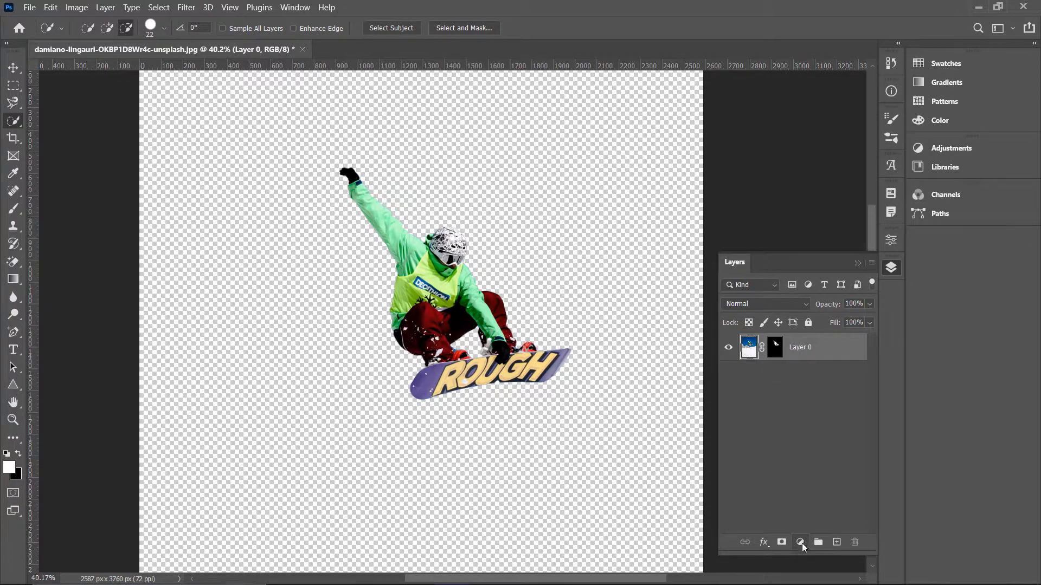
Add a light grey Solid Color fill layer and place it beneath Layer 0 as the background.
{"action": "left_click", "coordinate": [800, 543]}
{"action": "left_click", "coordinate": [808, 308]}
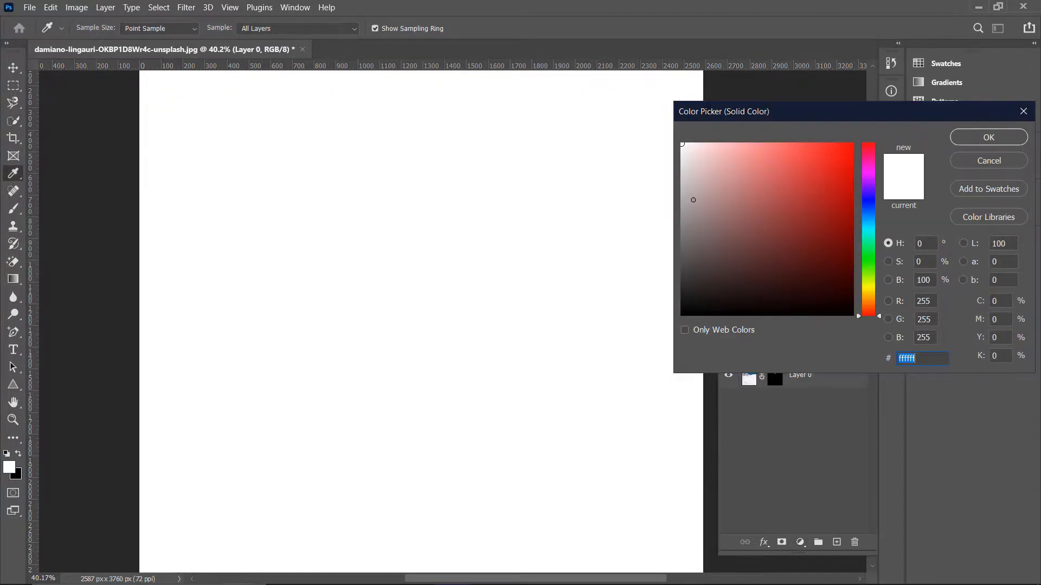
{"action": "left_click", "coordinate": [705, 193]}
{"action": "mouse_move", "coordinate": [688, 161]}
{"action": "left_mouse_down"}
{"action": "mouse_move", "coordinate": [682, 173]}
{"action": "mouse_move", "coordinate": [675, 145]}
{"action": "mouse_move", "coordinate": [668, 167]}
{"action": "left_mouse_up"}
{"action": "left_click", "coordinate": [979, 142]}
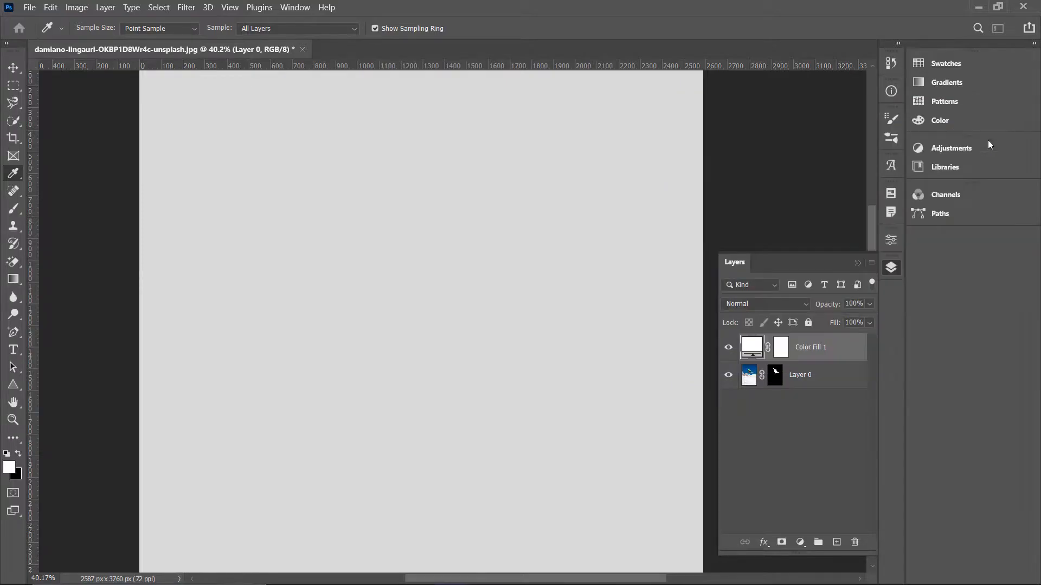
{"action": "key", "text": "w"}
{"action": "left_click_drag", "start_coordinate": [820, 349], "coordinate": [827, 415]}
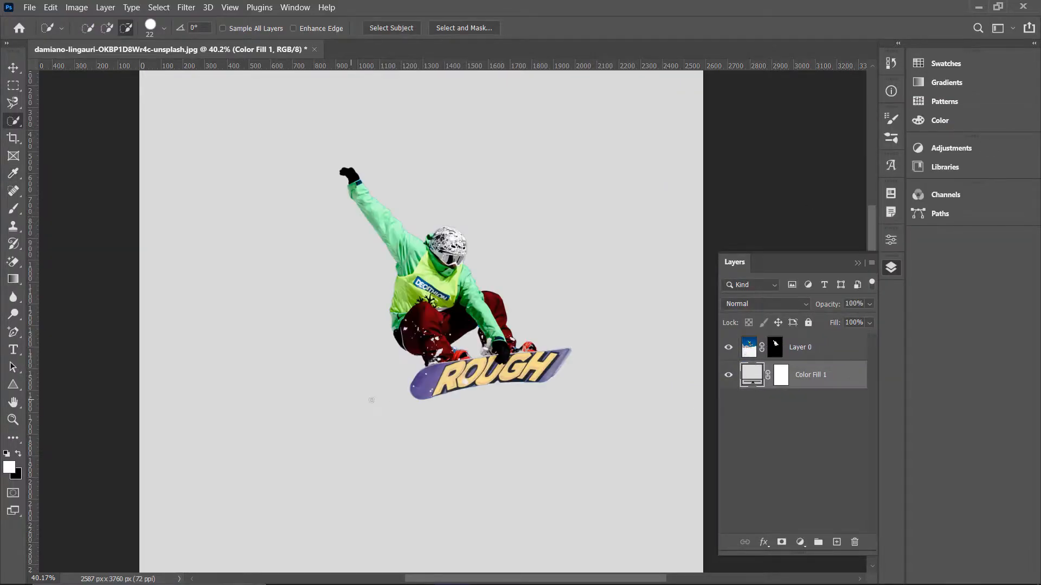
Crop the canvas to a 1:1 square, positioning the image so the snowboarder sits near the middle of the frame.
{"action": "scroll", "coordinate": [463, 391], "scroll_direction": "down", "scroll_amount": 3}
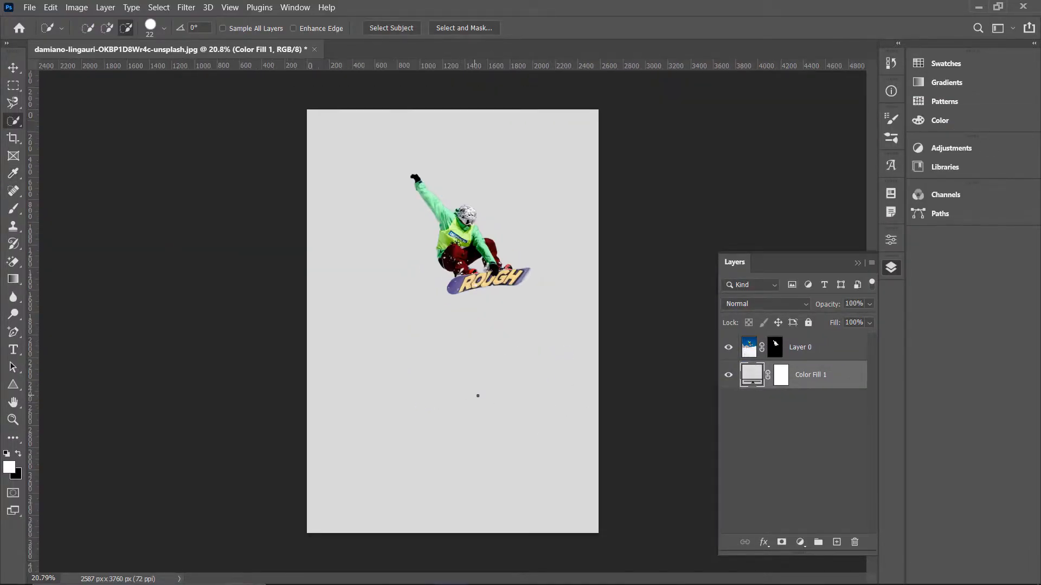
{"action": "left_click", "coordinate": [15, 139]}
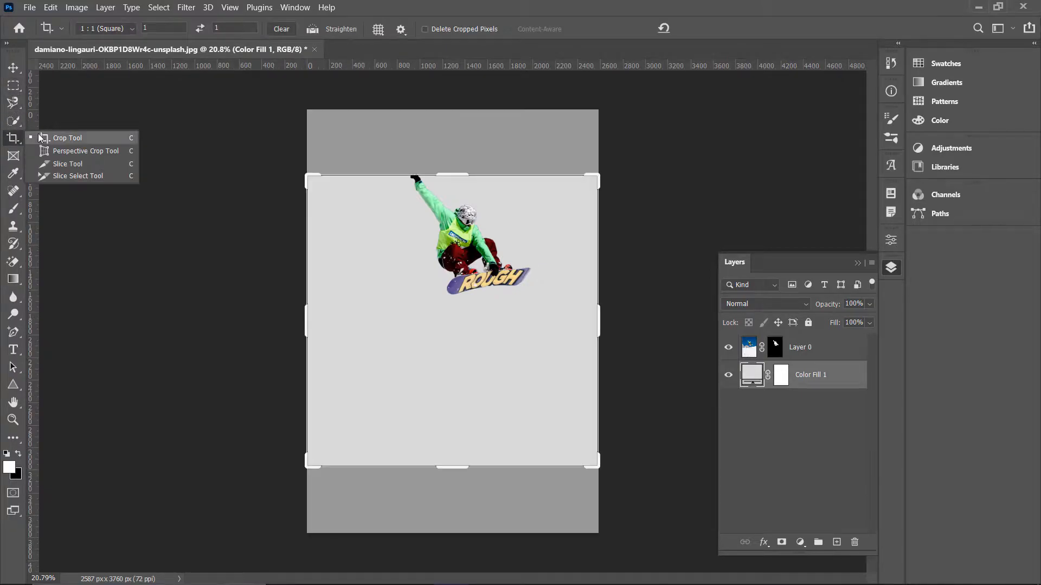
{"action": "left_click", "coordinate": [472, 261]}
{"action": "left_click_drag", "start_coordinate": [472, 262], "coordinate": [469, 321]}
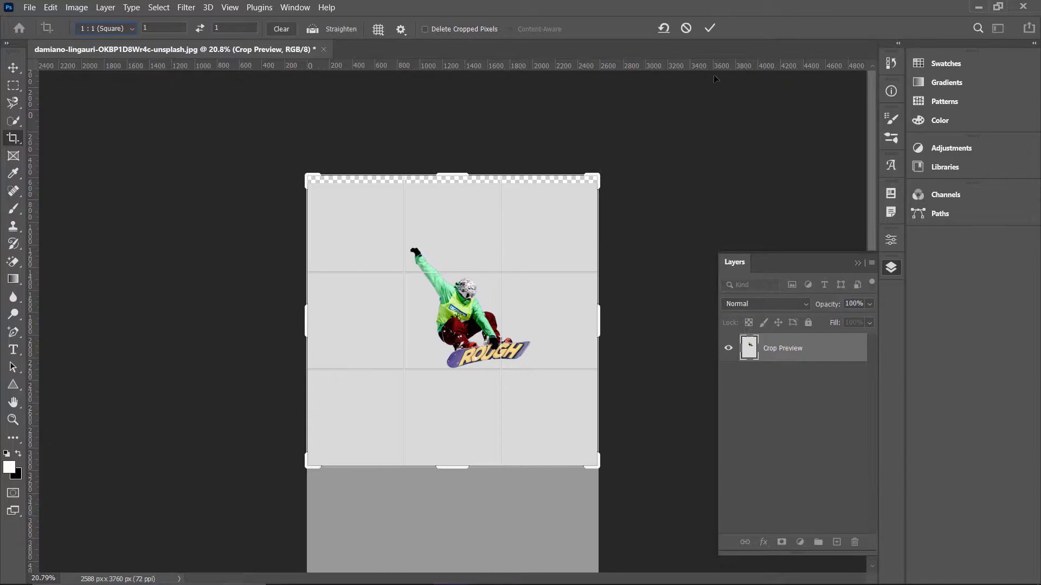
{"action": "left_click", "coordinate": [711, 32]}
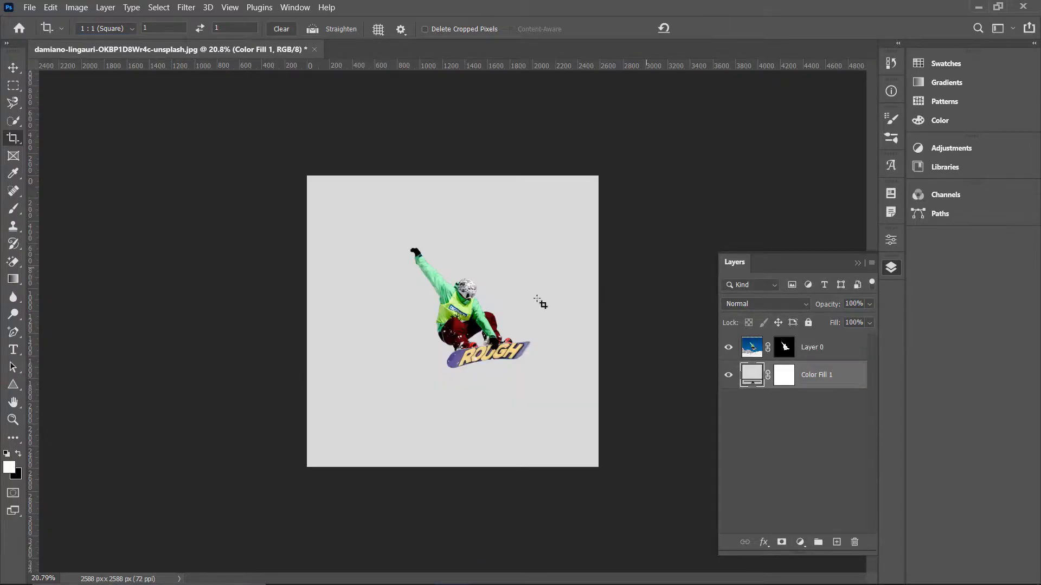
On Layer 0's image, draw a rectangular marquee about 7 px wide and 726 px tall from the snowboard up to the helmet.
{"action": "left_click", "coordinate": [12, 68]}
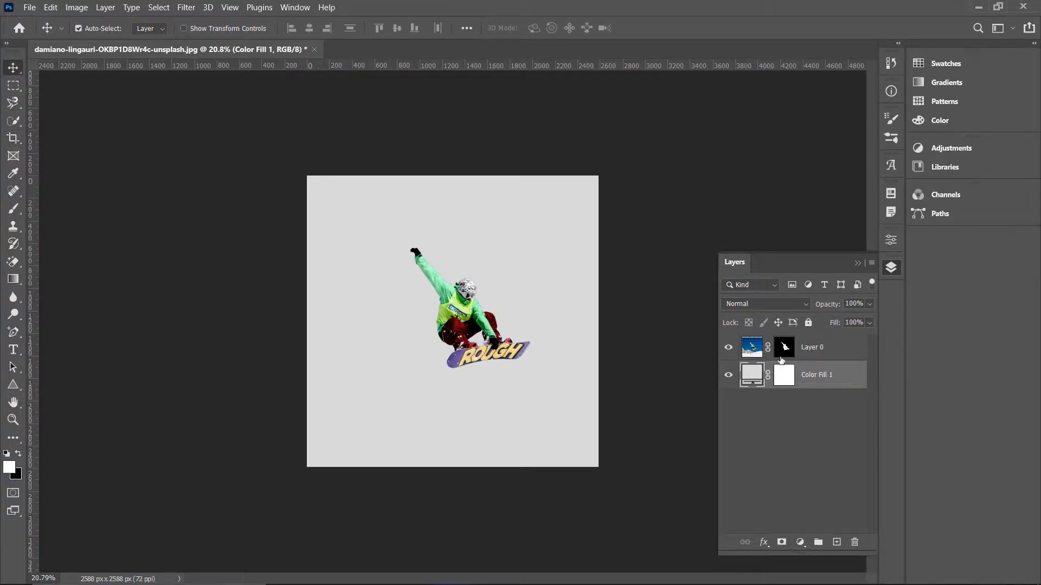
{"action": "left_click", "coordinate": [753, 356]}
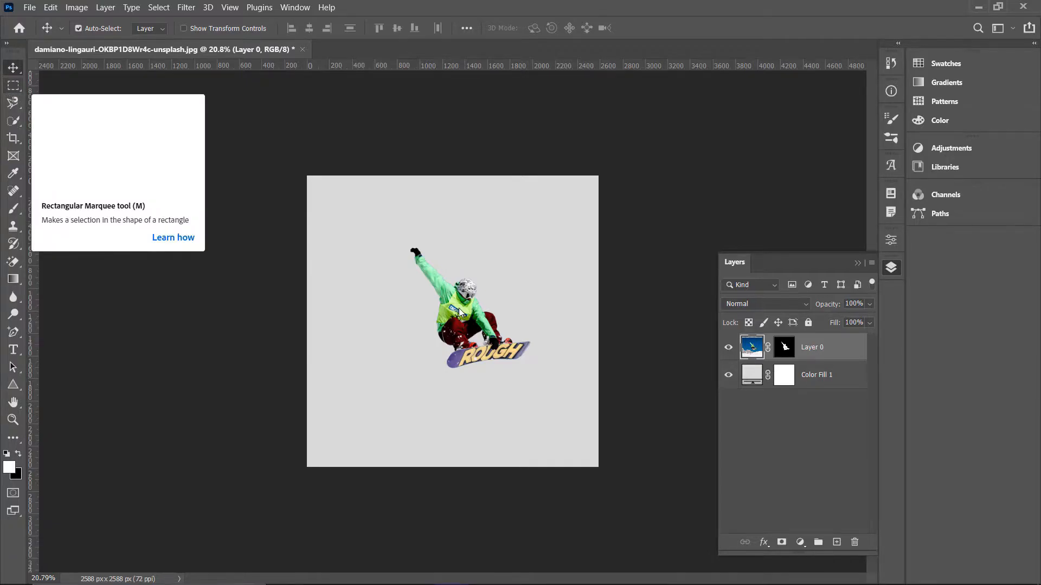
{"action": "scroll", "coordinate": [459, 308], "scroll_direction": "up", "scroll_amount": 5}
{"action": "scroll", "coordinate": [466, 315], "scroll_direction": "up", "scroll_amount": 3}
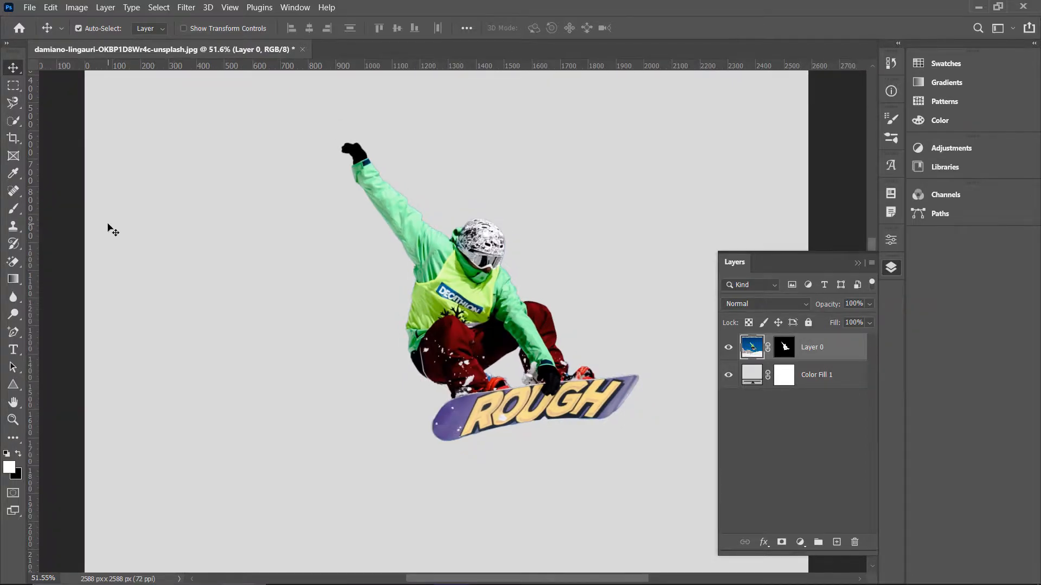
{"action": "right_click", "coordinate": [11, 85]}
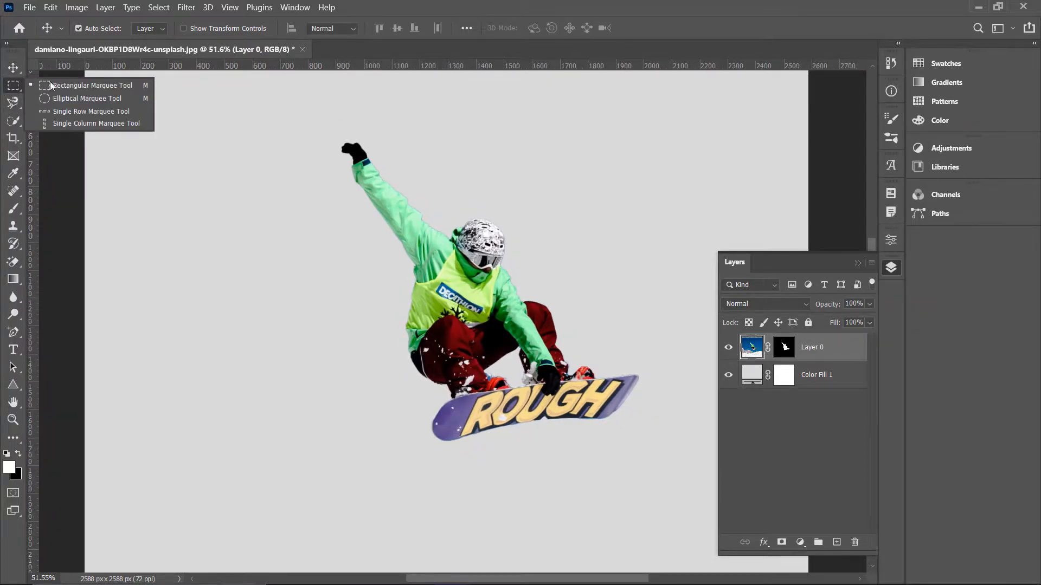
{"action": "left_click", "coordinate": [51, 83]}
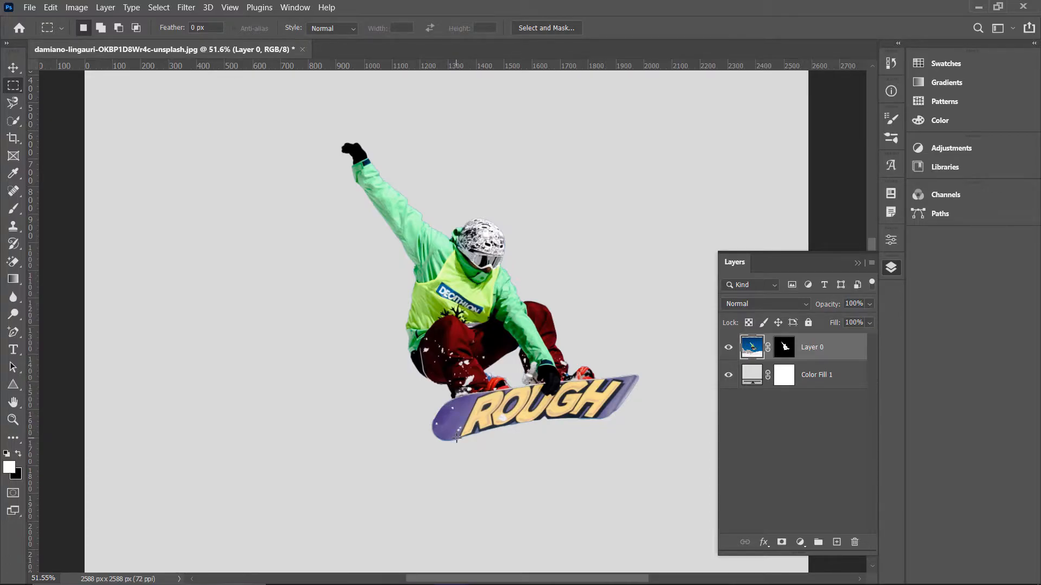
{"action": "left_click_drag", "start_coordinate": [457, 399], "coordinate": [457, 235]}
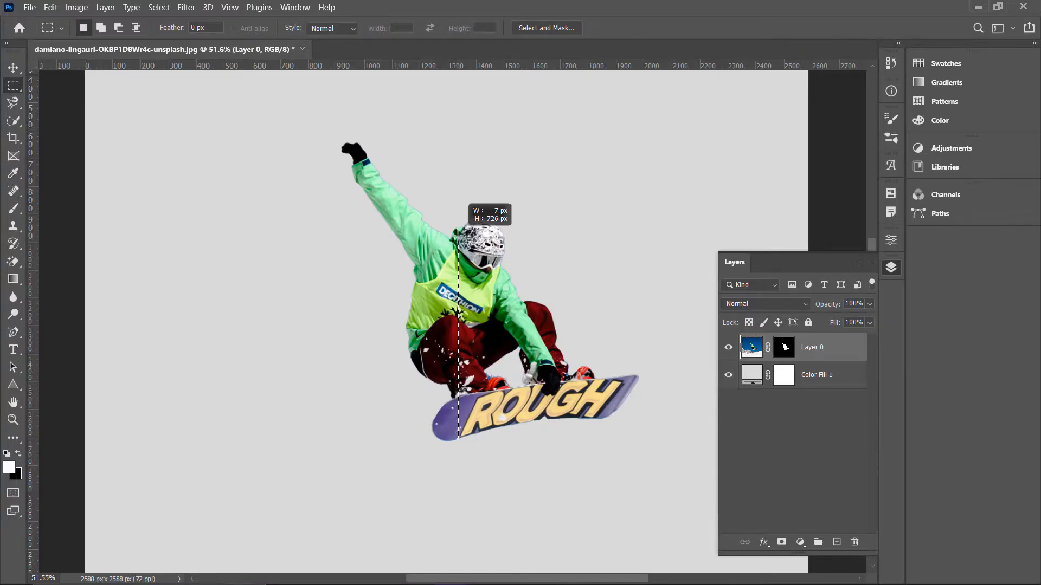
{"action": "left_click_drag", "start_coordinate": [457, 235], "coordinate": [457, 235]}
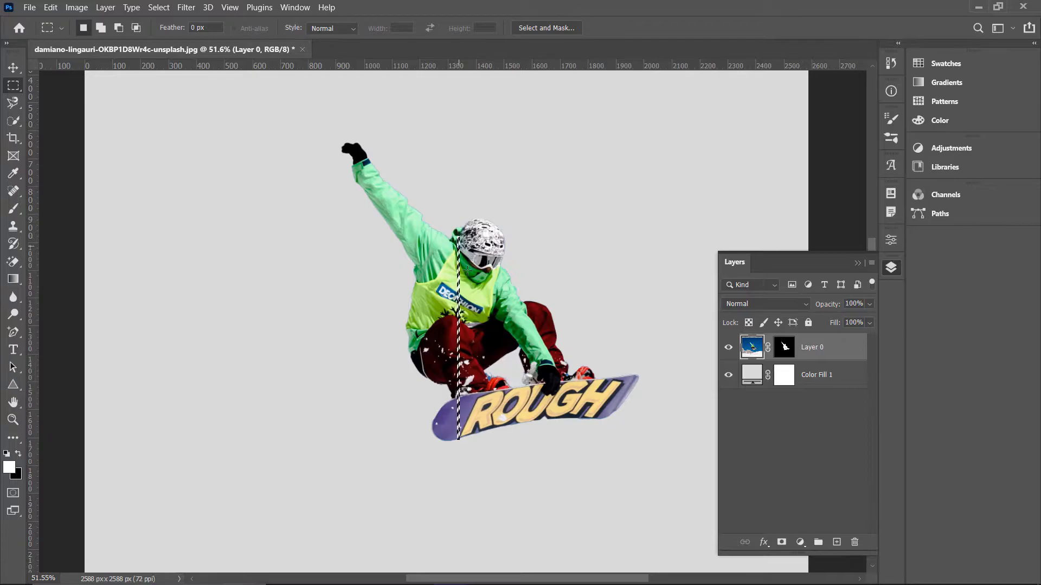
Copy the selected body strip to a new layer and move it horizontally beside the snowboarder's back, to about X 850 px.
{"action": "scroll", "coordinate": [462, 273], "scroll_direction": "up", "scroll_amount": 1}
{"action": "scroll", "coordinate": [445, 268], "scroll_direction": "up", "scroll_amount": 8}
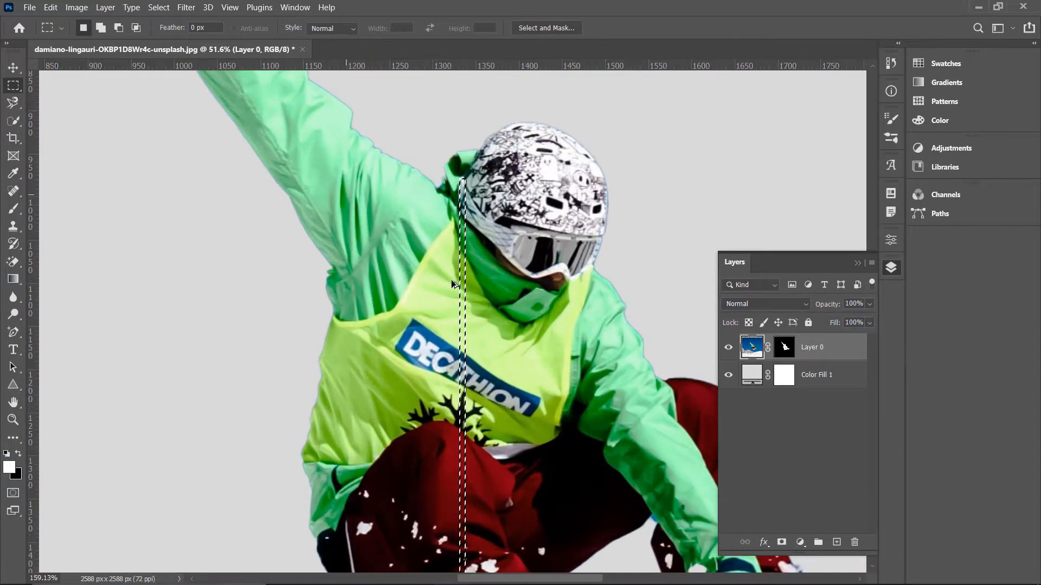
{"action": "scroll", "coordinate": [462, 287], "scroll_direction": "down", "scroll_amount": 7}
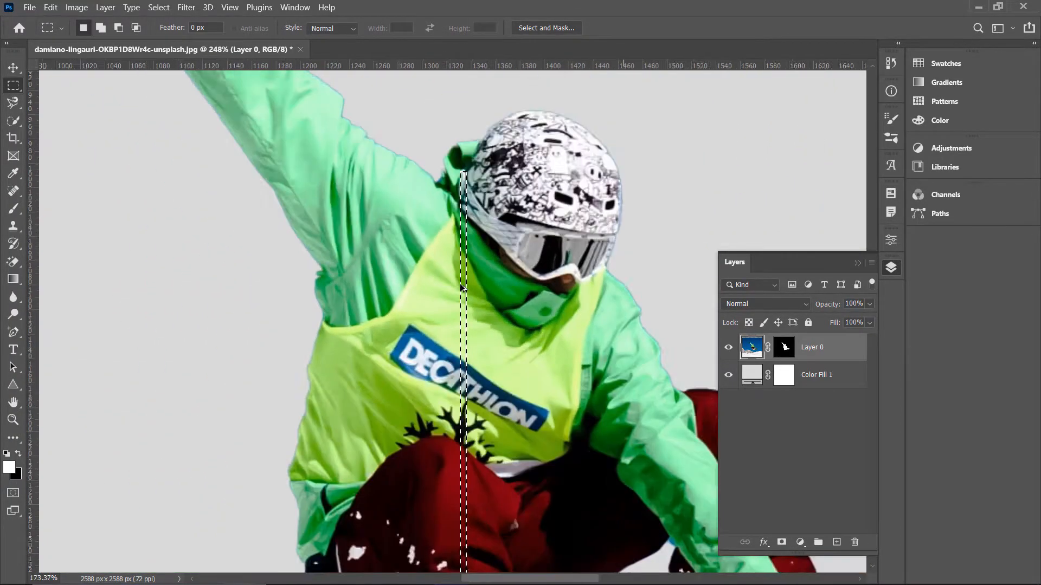
{"action": "scroll", "coordinate": [461, 291], "scroll_direction": "down", "scroll_amount": 3}
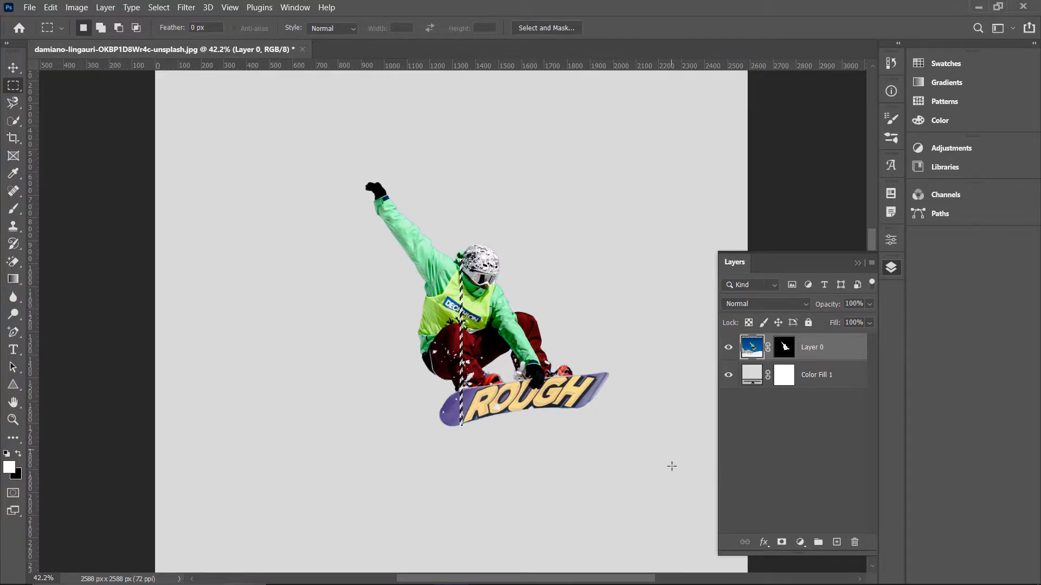
{"action": "key", "text": "ctrl+d"}
{"action": "key", "text": "ctrl+shift+alt+n"}
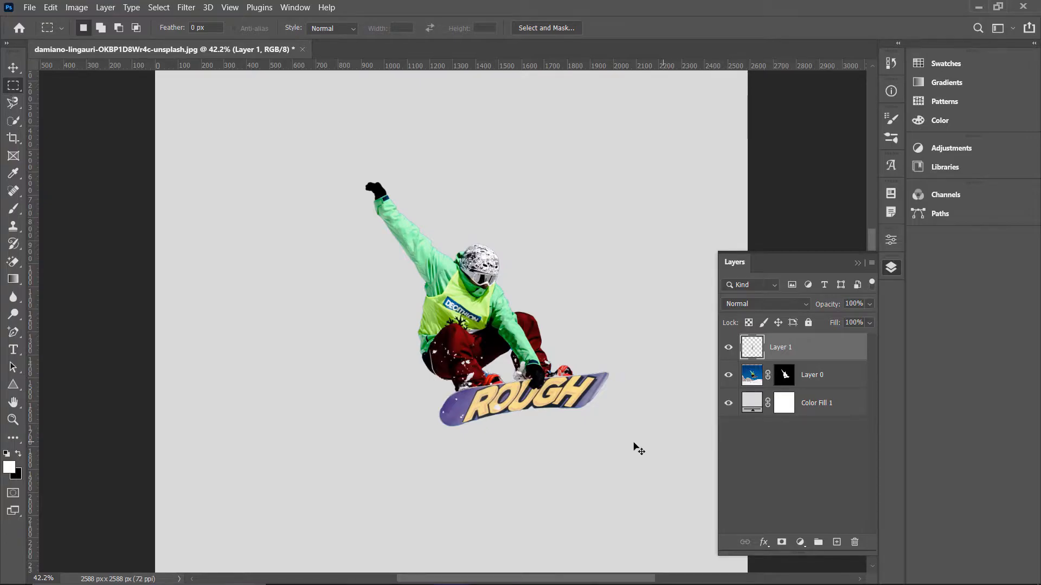
{"action": "key", "text": "ctrl+t"}
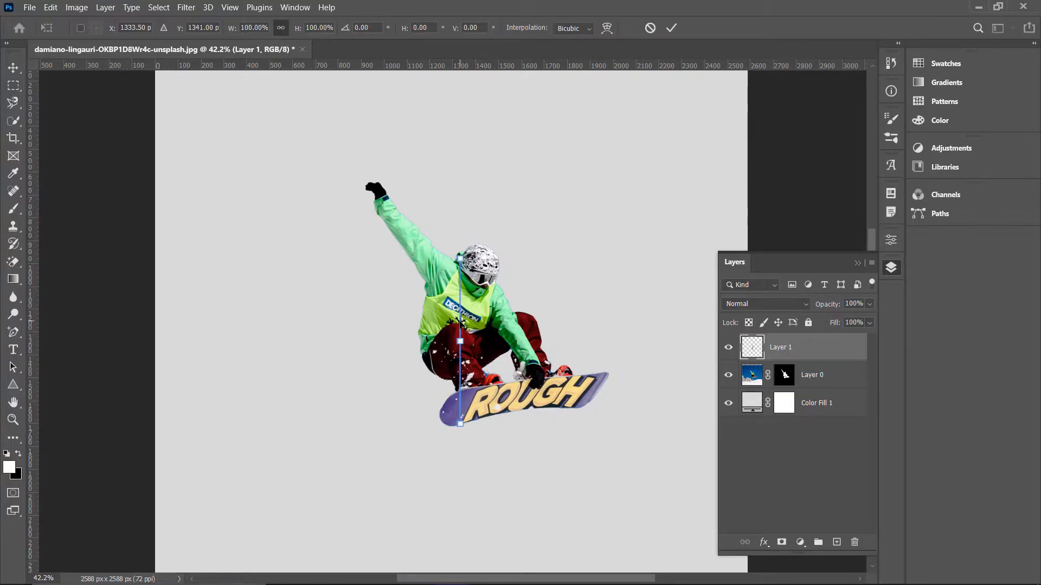
{"action": "left_click_drag", "start_coordinate": [446, 323], "coordinate": [350, 325]}
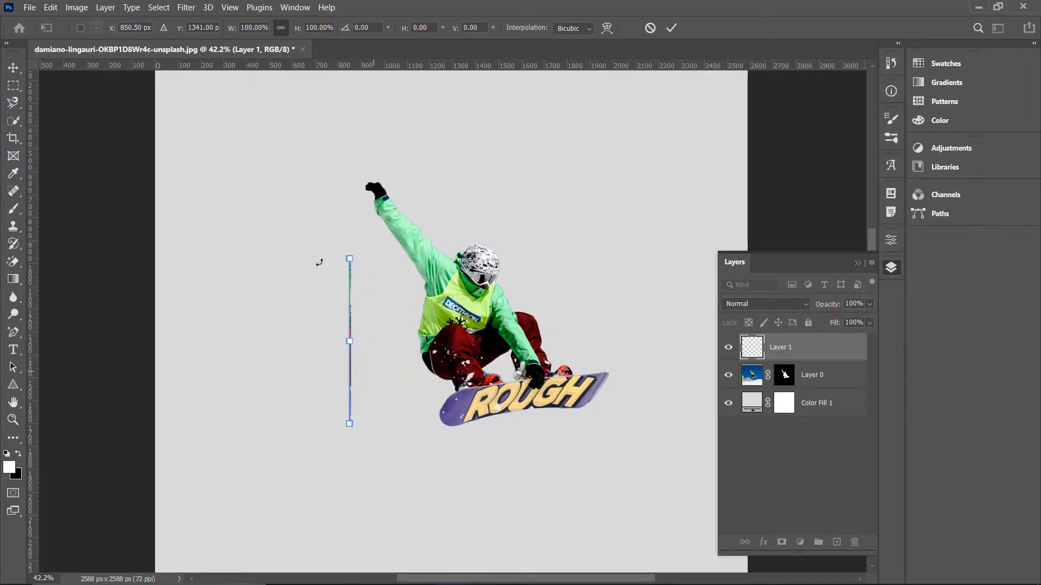
{"action": "left_click", "coordinate": [673, 28]}
Copy a thin vertical strip of the glove and cuff from Layer 0 to a new layer and place it above the body strip.
{"action": "scroll", "coordinate": [400, 243], "scroll_direction": "up", "scroll_amount": 5}
{"action": "mouse_move", "coordinate": [382, 201]}
{"action": "left_mouse_down"}
{"action": "mouse_move", "coordinate": [406, 306]}
{"action": "mouse_move", "coordinate": [393, 286]}
{"action": "left_mouse_up"}
{"action": "left_click_drag", "start_coordinate": [324, 113], "coordinate": [327, 234]}
{"action": "left_click", "coordinate": [752, 375]}
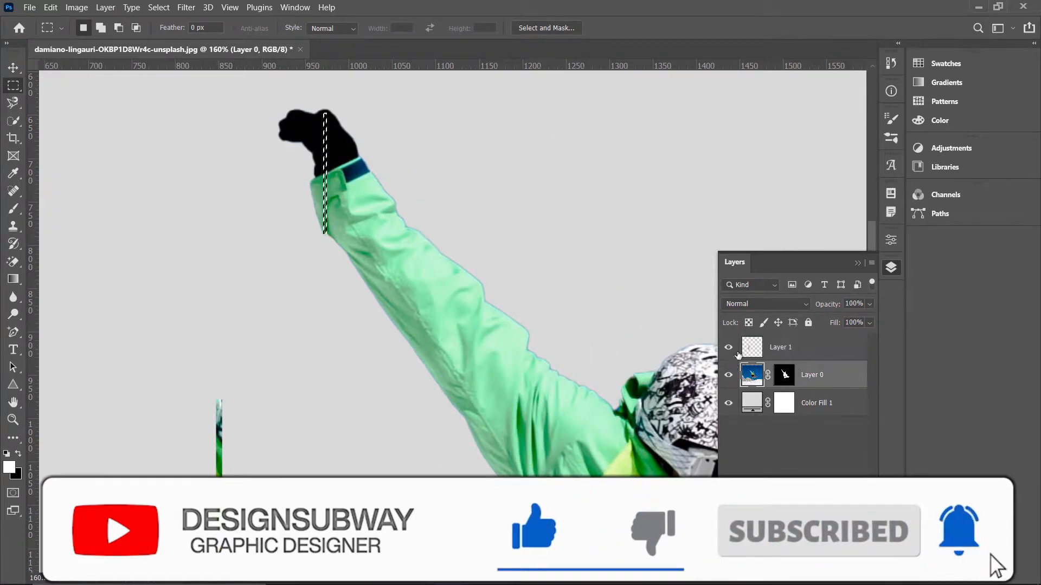
{"action": "key", "text": "ctrl+j"}
{"action": "key", "text": "v"}
{"action": "key", "text": "ctrl+t"}
{"action": "left_click_drag", "start_coordinate": [324, 178], "coordinate": [219, 178]}
{"action": "key", "text": "Return"}
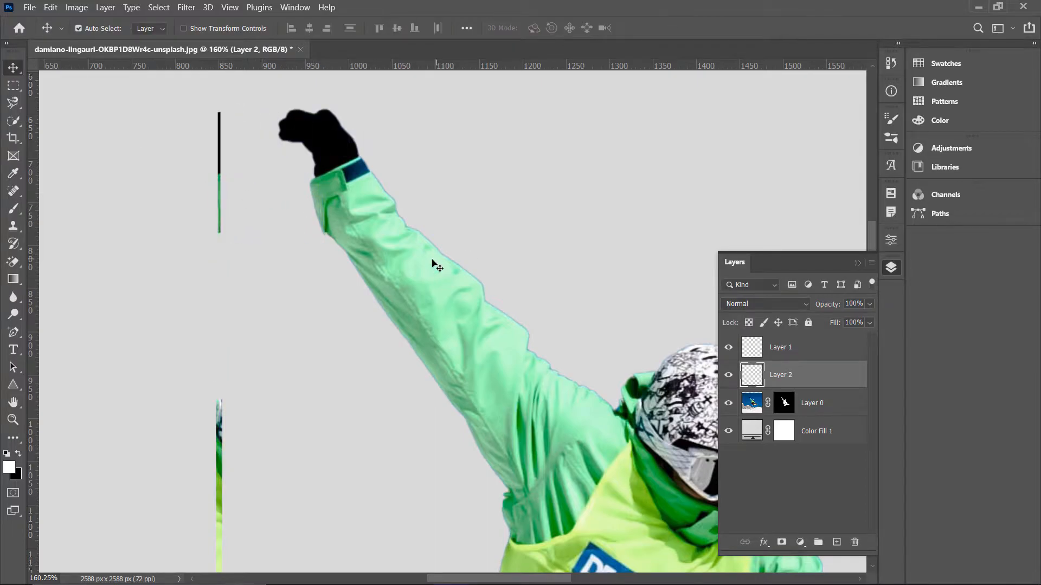
Copy a thin vertical strip of the forearm sleeve from Layer 0 to a new layer and place it directly below the glove strip.
{"action": "key", "text": "m"}
{"action": "left_click_drag", "start_coordinate": [388, 201], "coordinate": [389, 318]}
{"action": "left_click", "coordinate": [811, 403]}
{"action": "key", "text": "ctrl+j"}
{"action": "key", "text": "ctrl+t"}
{"action": "left_click_drag", "start_coordinate": [387, 243], "coordinate": [220, 276]}
{"action": "key", "text": "Return"}
Copy thin vertical strips of the upper sleeve from Layer 0 to new layers, filling the gap between the forearm and body strips.
{"action": "key", "text": "m"}
{"action": "left_click_drag", "start_coordinate": [456, 311], "coordinate": [221, 352]}
{"action": "key", "text": "alt+bracketleft"}
{"action": "key", "text": "ctrl+j"}
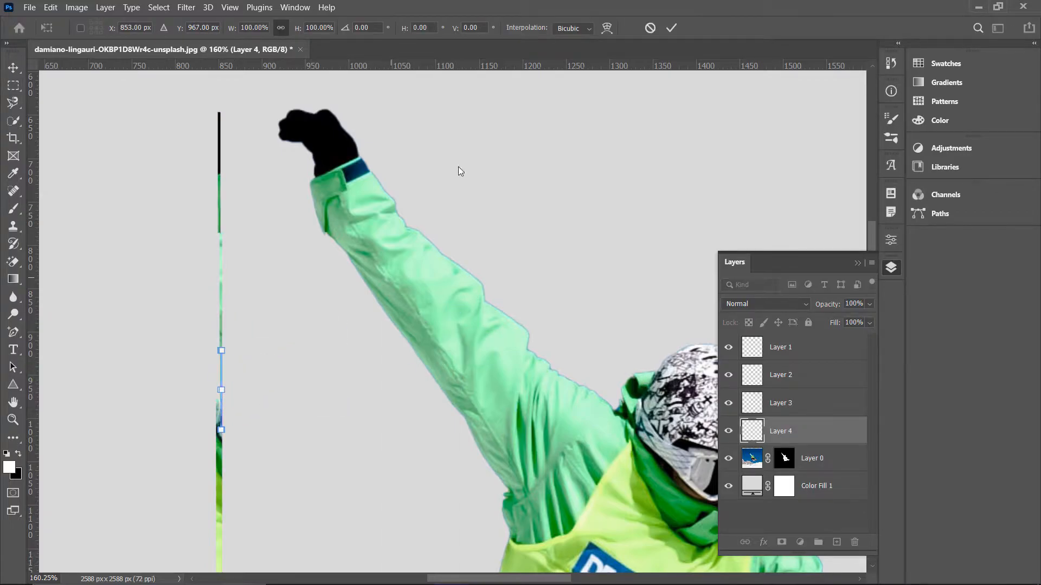
Narrow the body strip on Layer 1 to 42.86% width, lining it up with the sleeve strips above it.
{"action": "scroll", "coordinate": [229, 369], "scroll_direction": "up", "scroll_amount": 3}
{"action": "scroll", "coordinate": [229, 369], "scroll_direction": "up", "scroll_amount": 2}
{"action": "scroll", "coordinate": [228, 422], "scroll_direction": "down", "scroll_amount": 3}
{"action": "key", "text": "v"}
{"action": "left_click", "coordinate": [217, 419]}
{"action": "key", "text": "ctrl+t"}
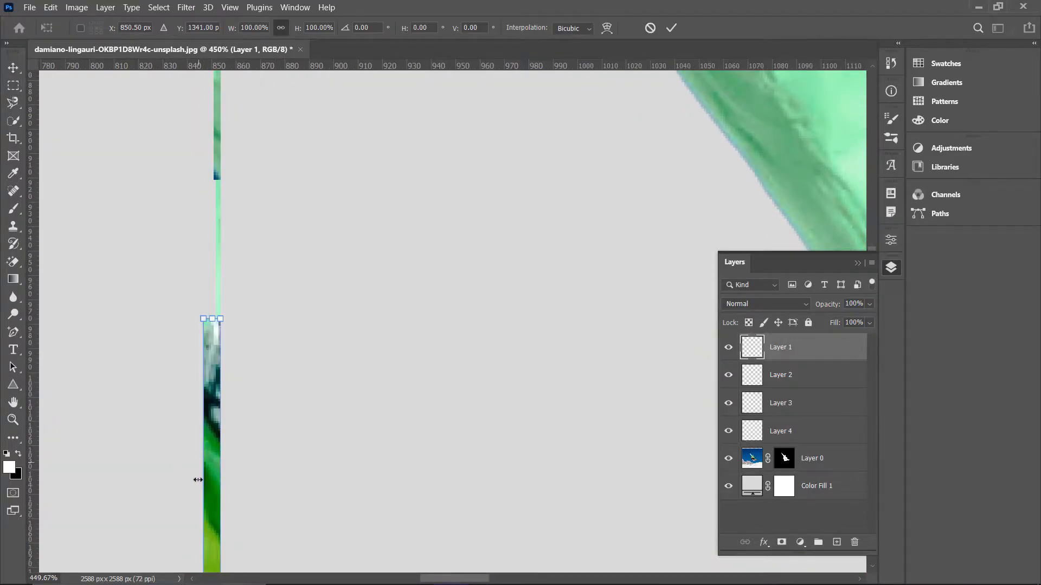
{"action": "scroll", "coordinate": [201, 479], "scroll_direction": "down", "scroll_amount": 2}
{"action": "left_click_drag", "start_coordinate": [205, 481], "coordinate": [212, 465]}
{"action": "scroll", "coordinate": [198, 302], "scroll_direction": "down", "scroll_amount": 2}
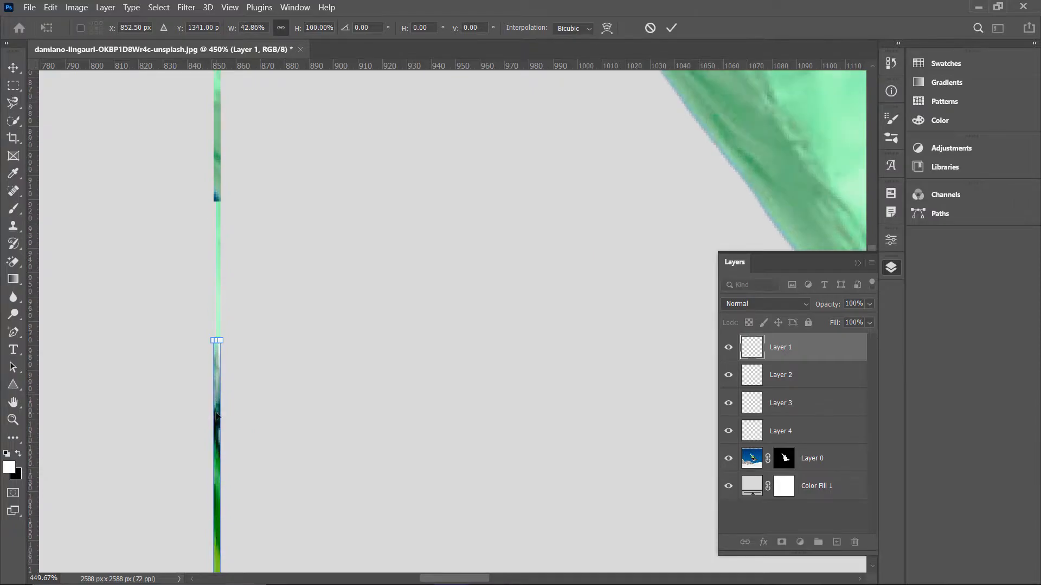
{"action": "scroll", "coordinate": [198, 299], "scroll_direction": "up", "scroll_amount": 3}
{"action": "key", "text": "Return"}
{"action": "left_click_drag", "start_coordinate": [216, 347], "coordinate": [219, 345]}
Merge Layer 1 through Layer 4 into a single strip layer.
{"action": "scroll", "coordinate": [220, 288], "scroll_direction": "down", "scroll_amount": 1}
{"action": "scroll", "coordinate": [219, 287], "scroll_direction": "down", "scroll_amount": 9}
{"action": "scroll", "coordinate": [218, 313], "scroll_direction": "down", "scroll_amount": 1}
{"action": "scroll", "coordinate": [223, 320], "scroll_direction": "down", "scroll_amount": 2}
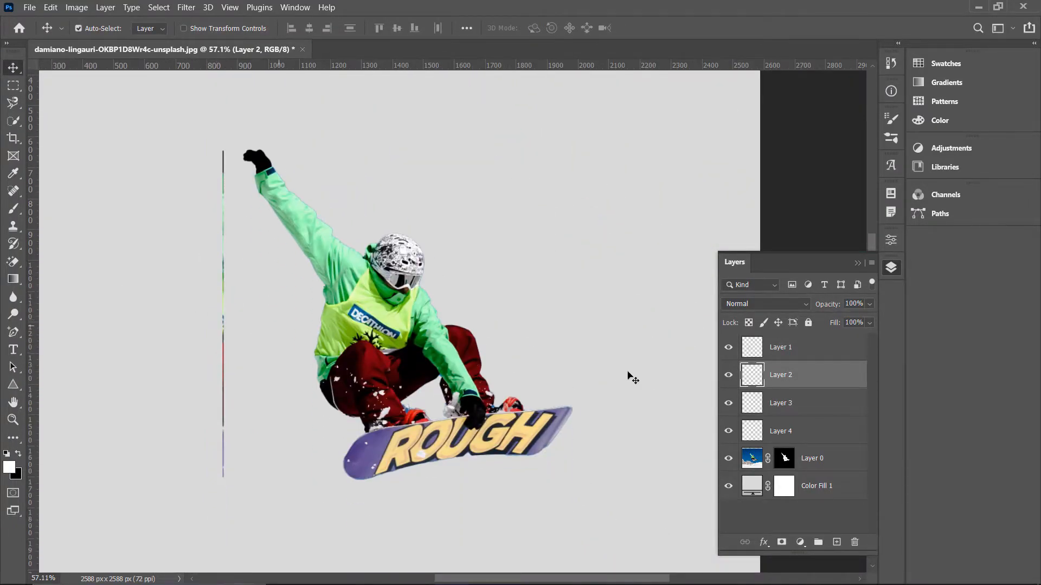
{"action": "left_click", "coordinate": [810, 437]}
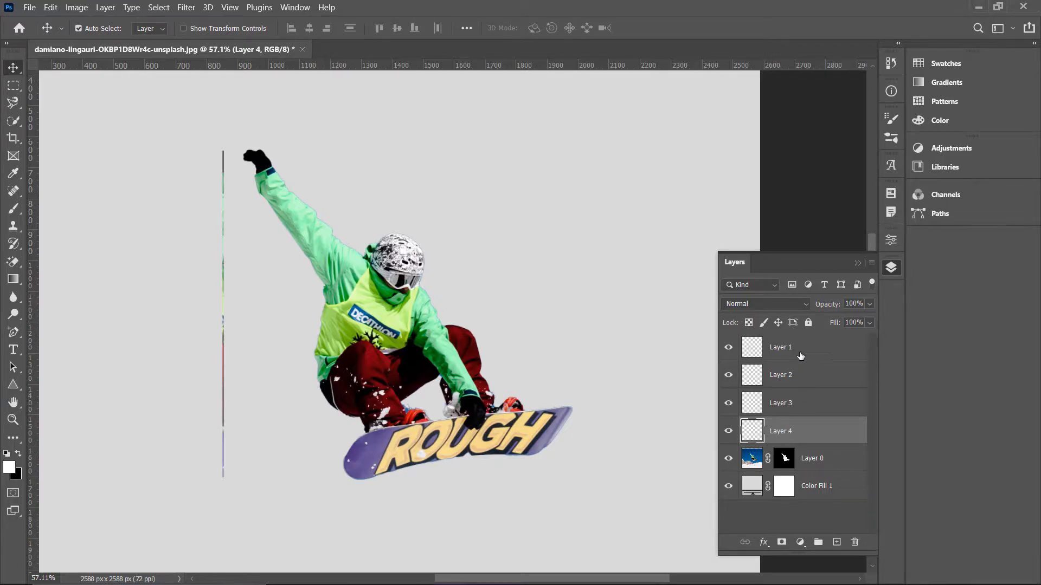
{"action": "left_click", "coordinate": [783, 350], "text": "shift"}
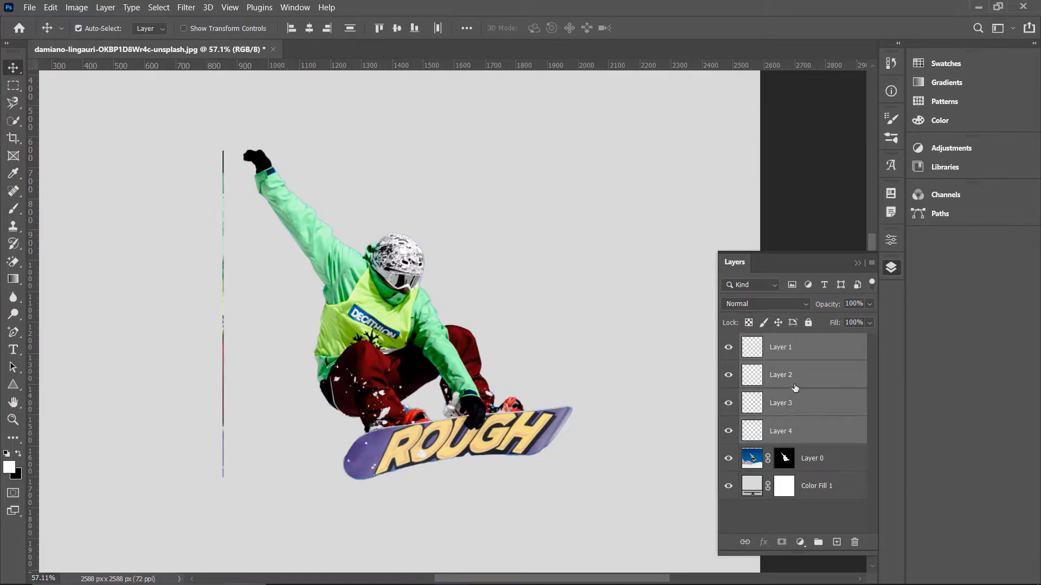
{"action": "right_click", "coordinate": [784, 353]}
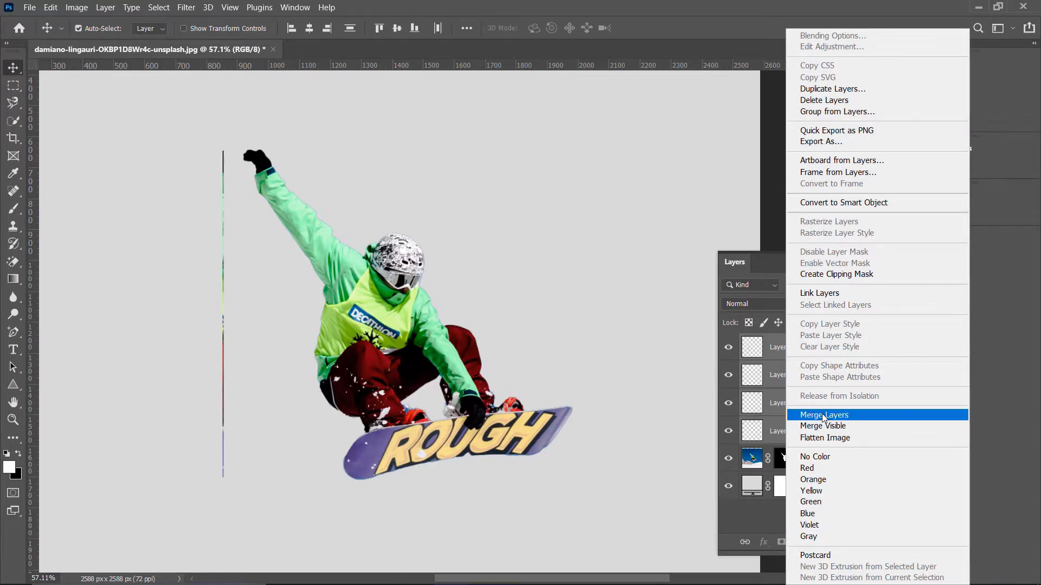
{"action": "left_click", "coordinate": [847, 418]}
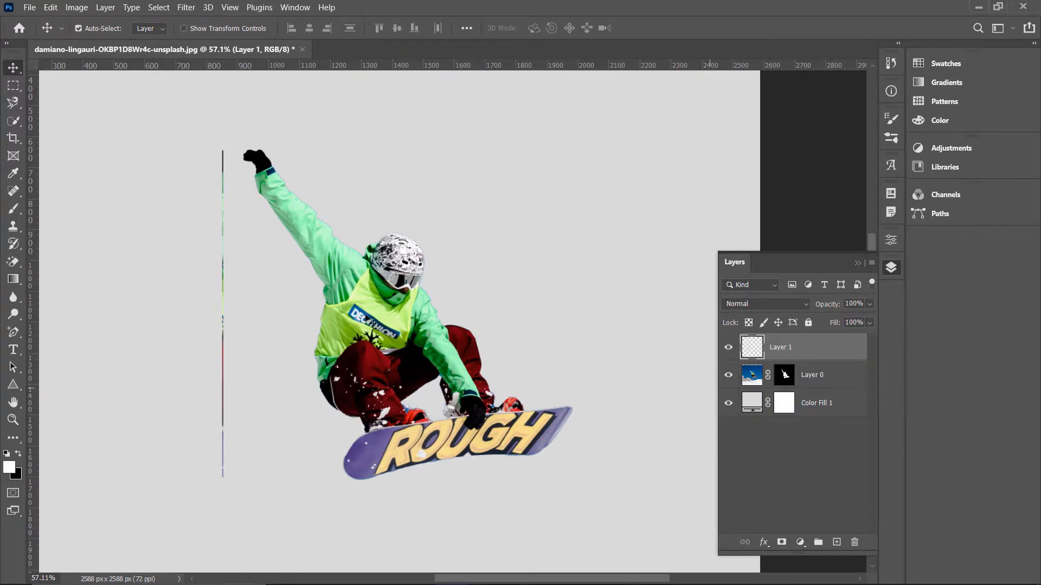
Stretch the merged strip horizontally to about 112533% width and shift it to X 305 px, ending at the snowboard's front tip.
{"action": "key", "text": "ctrl"}
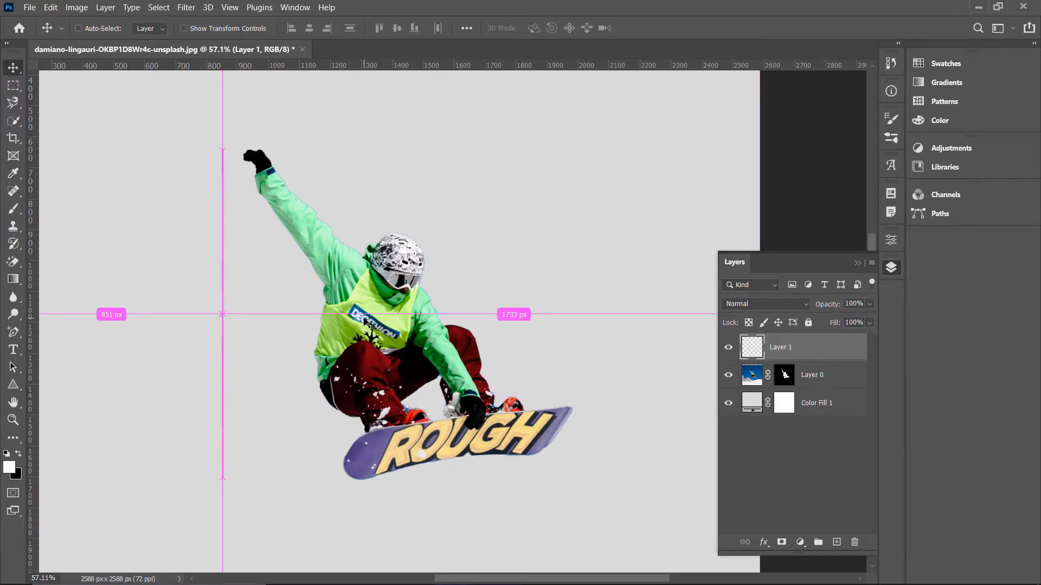
{"action": "key", "text": "ctrl+t"}
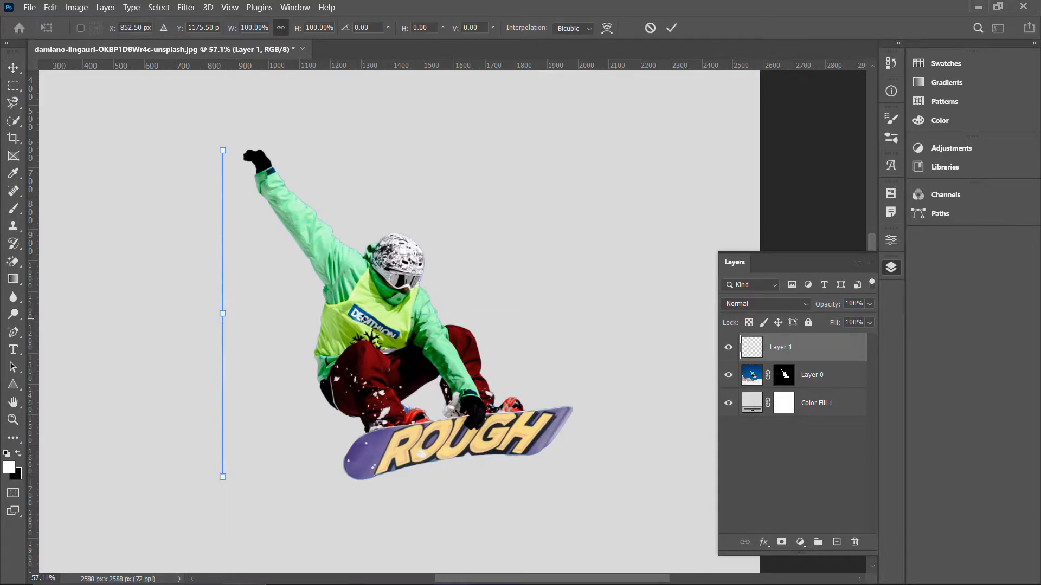
{"action": "left_click_drag", "start_coordinate": [225, 316], "coordinate": [800, 343]}
{"action": "scroll", "coordinate": [413, 380], "scroll_direction": "down", "scroll_amount": 7}
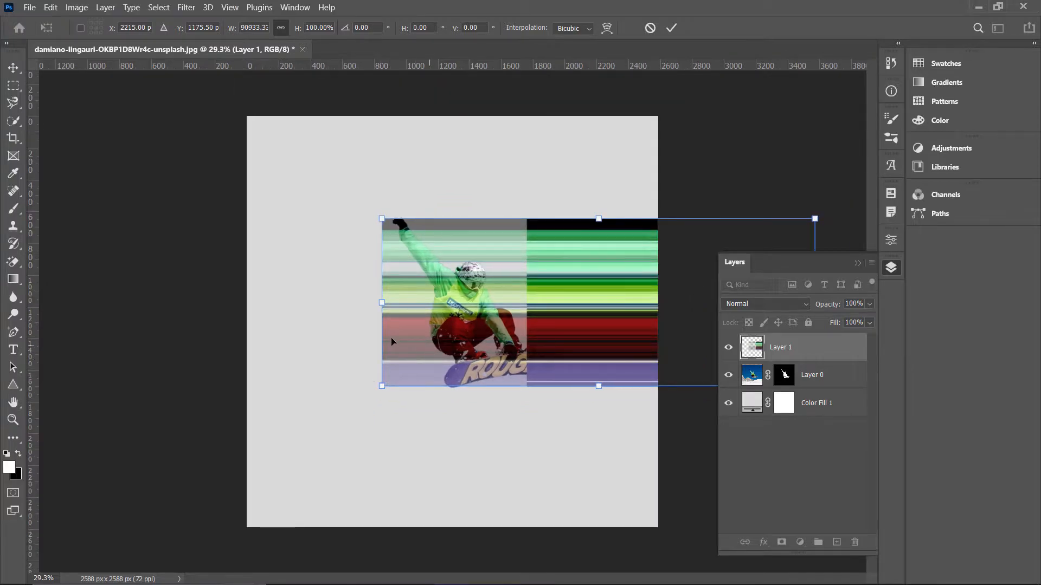
{"action": "left_click_drag", "start_coordinate": [299, 302], "coordinate": [296, 305]}
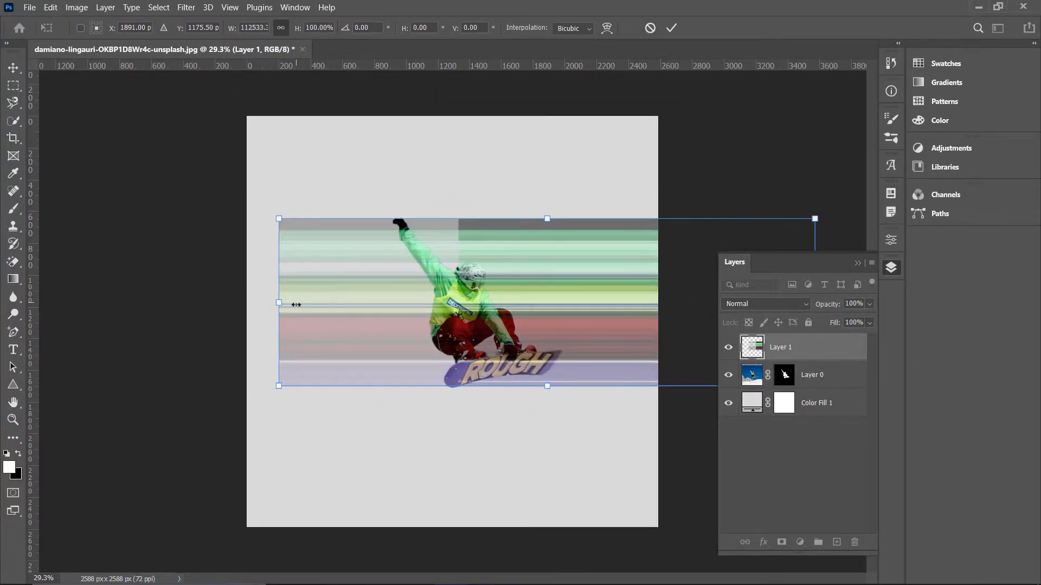
{"action": "left_click_drag", "start_coordinate": [532, 329], "coordinate": [279, 333]}
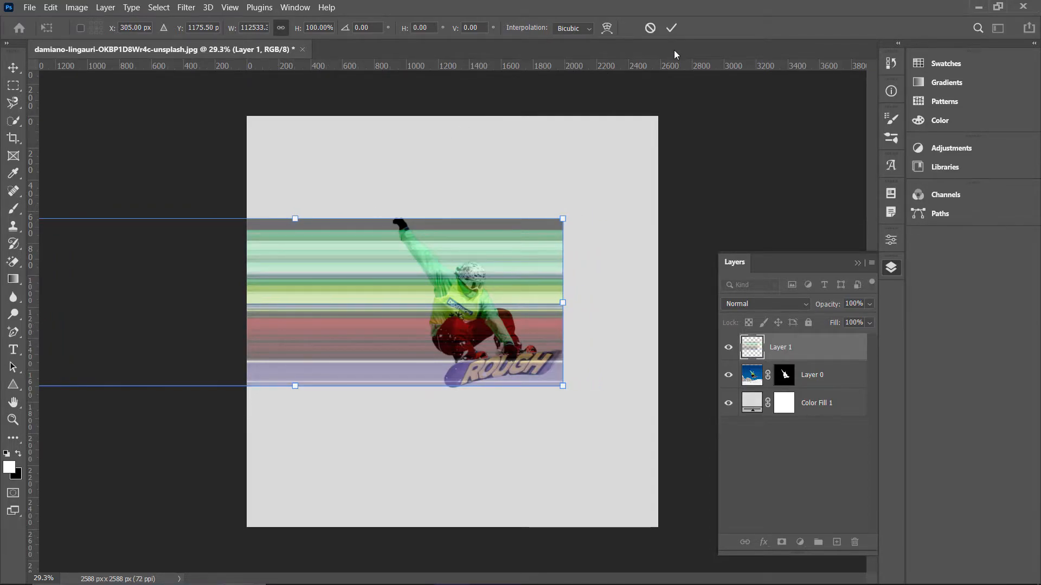
{"action": "left_click", "coordinate": [671, 29]}
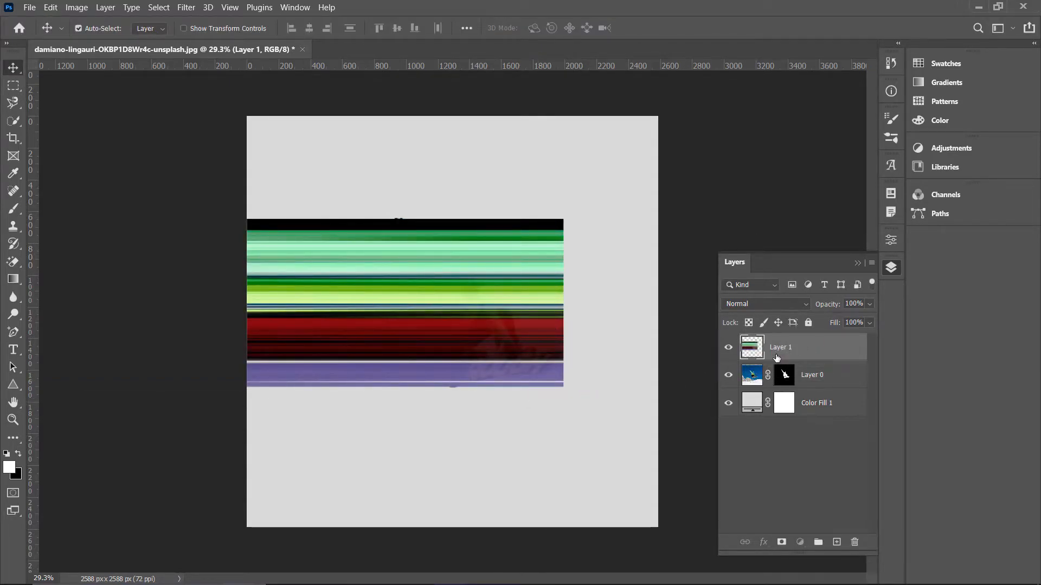
Place the stripe layer, Layer 1, directly below Layer 0 and add a white layer mask to it.
{"action": "left_click_drag", "start_coordinate": [798, 355], "coordinate": [797, 389]}
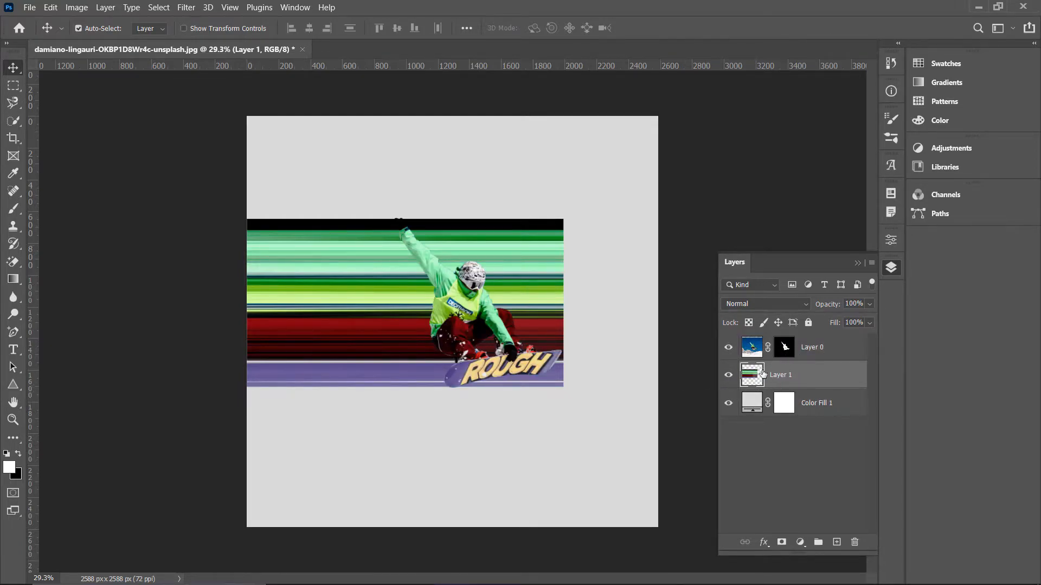
{"action": "left_click", "coordinate": [782, 543]}
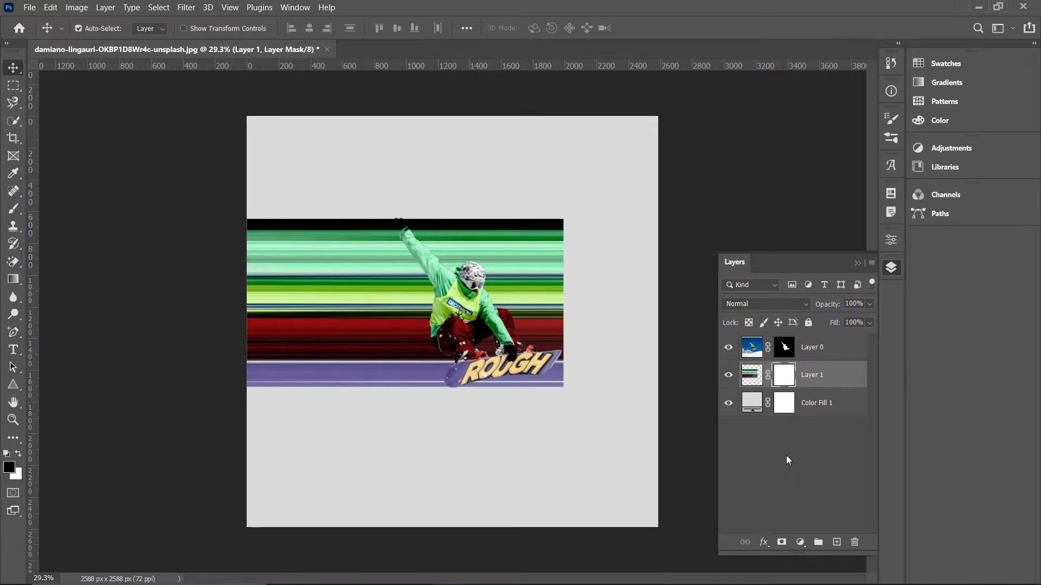
{"action": "left_click", "coordinate": [857, 262]}
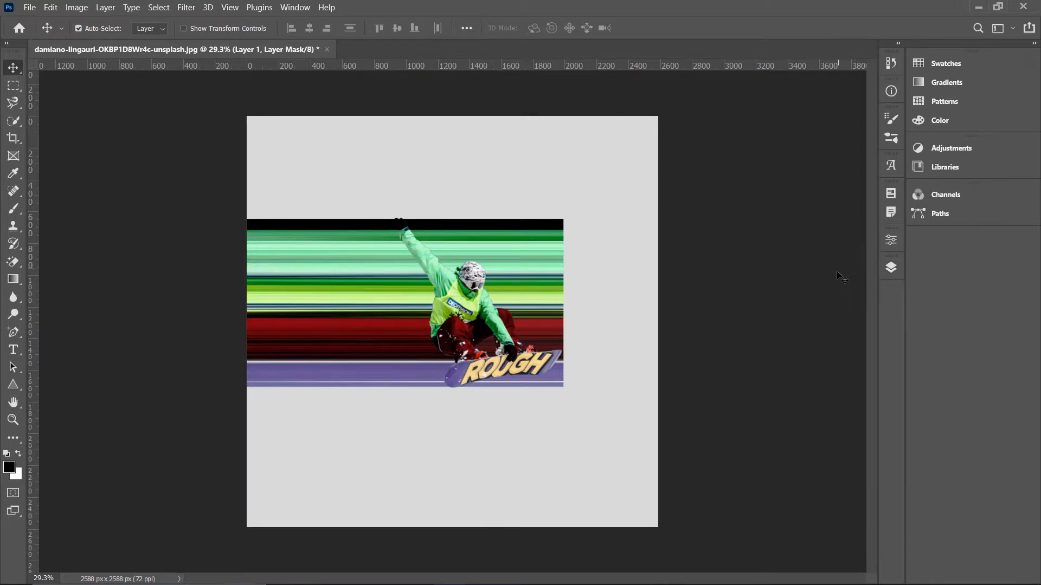
Set up a Hard Round brush with black (000000) as the foreground colour for masking.
{"action": "key", "text": "b"}
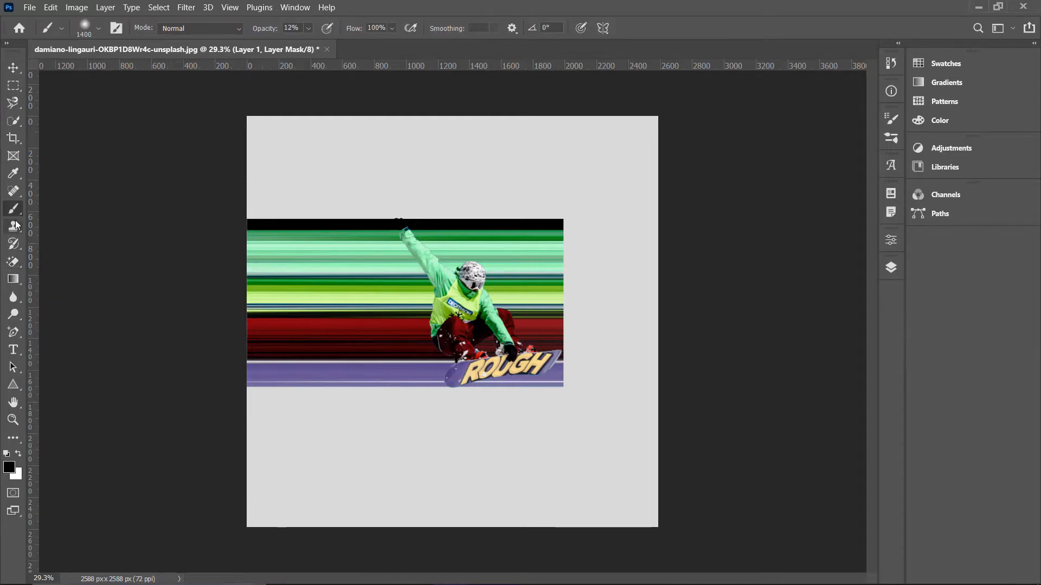
{"action": "left_click", "coordinate": [98, 28]}
{"action": "left_click_drag", "start_coordinate": [154, 72], "coordinate": [93, 74]}
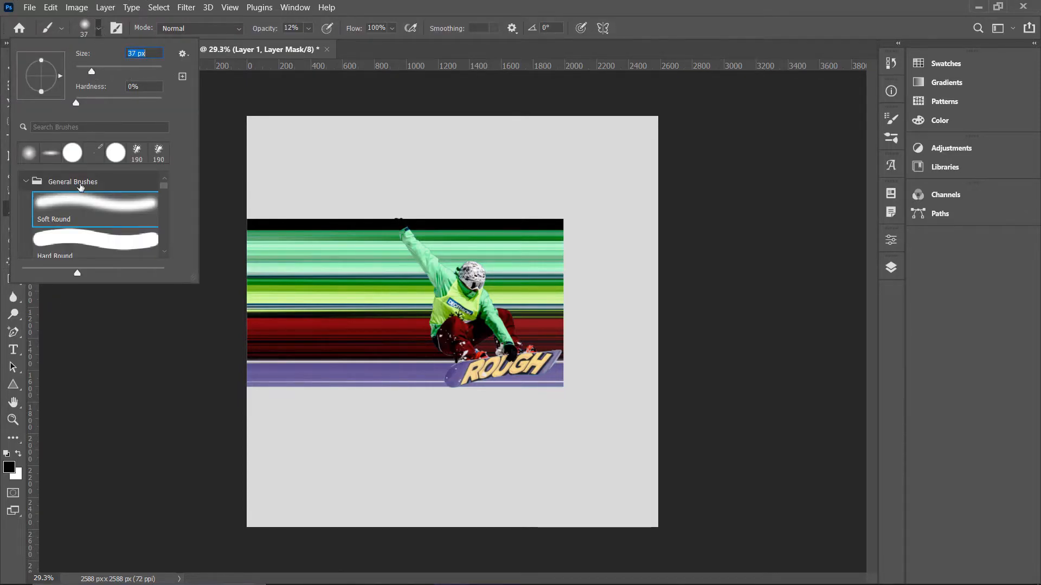
{"action": "left_click", "coordinate": [76, 244]}
{"action": "key", "text": "Return"}
{"action": "left_click", "coordinate": [9, 467]}
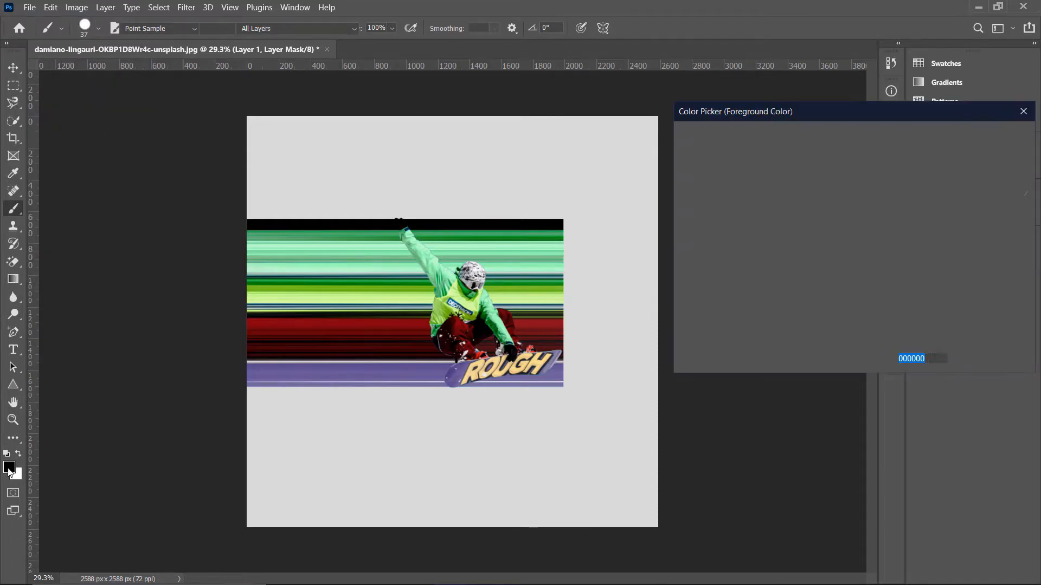
{"action": "left_click", "coordinate": [988, 161]}
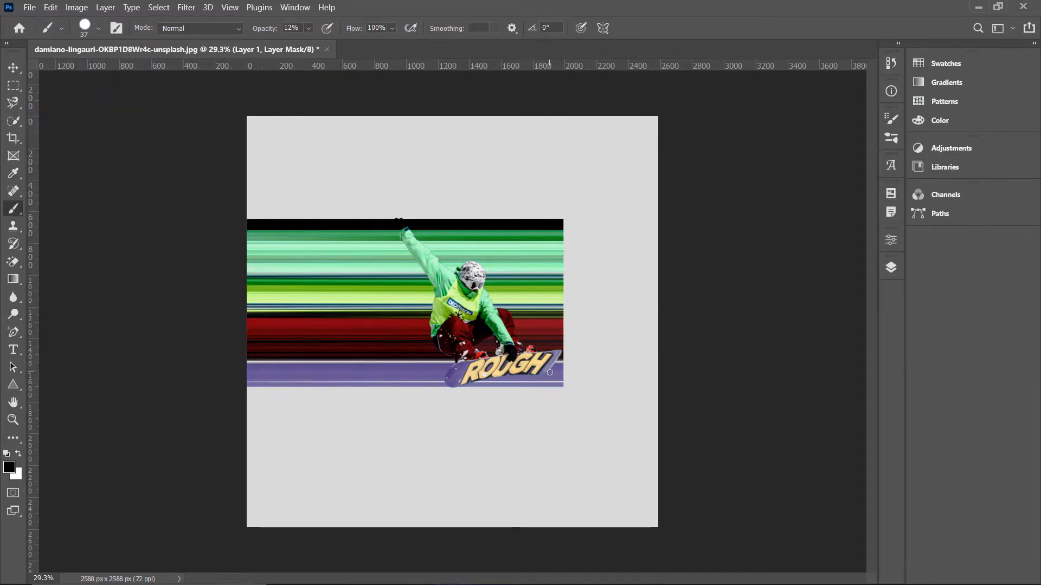
With a 200 px brush at 100% opacity, paint on Layer 1's mask to hide the stripes above and in front of the snowboarder.
{"action": "key", "text": "bracketright"}
{"action": "key", "text": "bracketright"}
{"action": "key", "text": "bracketright"}
{"action": "key", "text": "bracketright"}
{"action": "key", "text": "bracketright"}
{"action": "key", "text": "bracketright"}
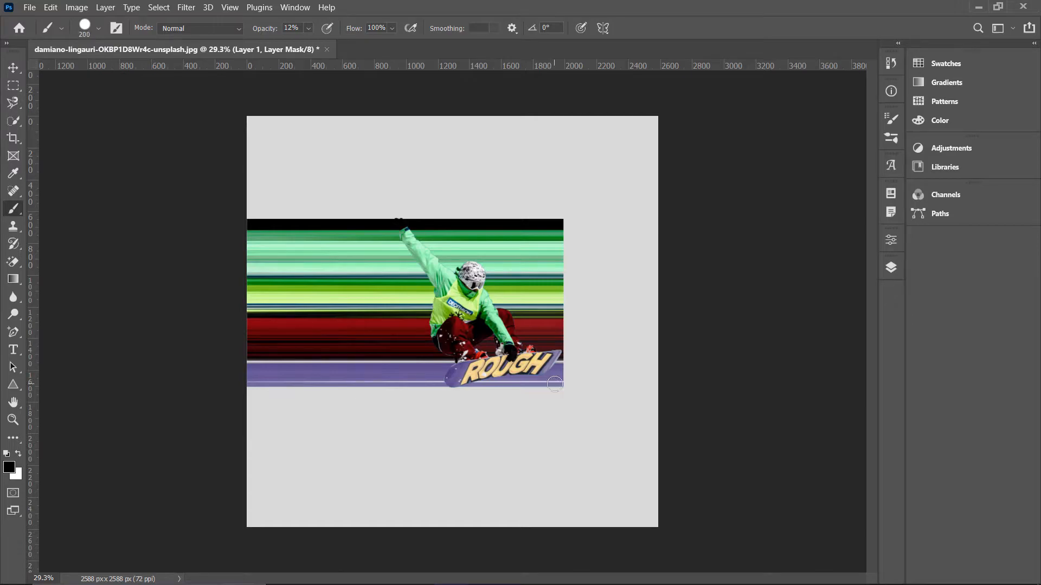
{"action": "left_click_drag", "start_coordinate": [262, 31], "coordinate": [276, 32]}
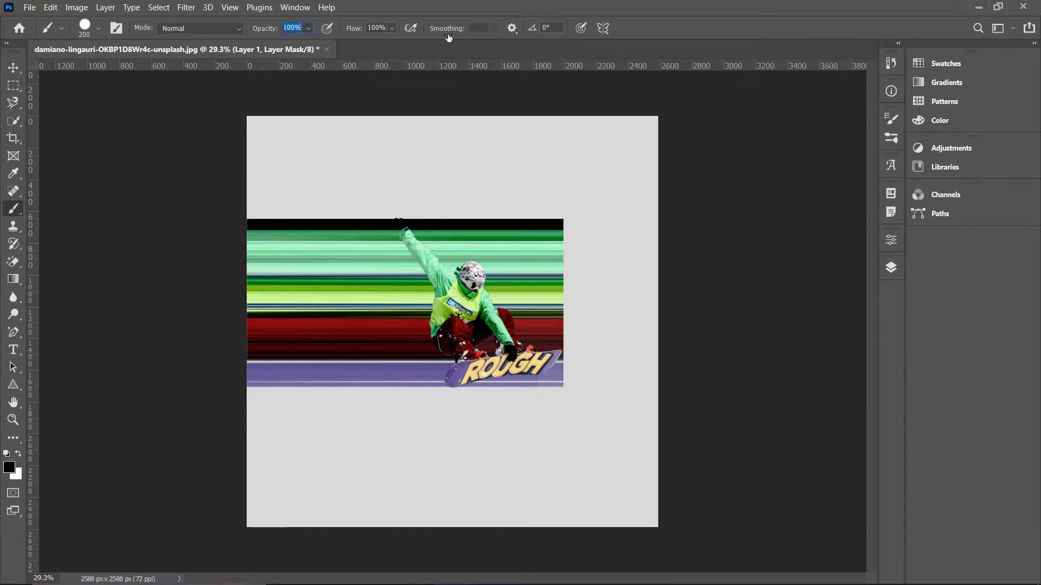
{"action": "mouse_move", "coordinate": [491, 393]}
{"action": "left_mouse_down"}
{"action": "mouse_move", "coordinate": [559, 377]}
{"action": "mouse_move", "coordinate": [474, 393]}
{"action": "mouse_move", "coordinate": [545, 384]}
{"action": "mouse_move", "coordinate": [564, 351]}
{"action": "mouse_move", "coordinate": [545, 368]}
{"action": "mouse_move", "coordinate": [511, 309]}
{"action": "mouse_move", "coordinate": [457, 273]}
{"action": "mouse_move", "coordinate": [417, 217]}
{"action": "mouse_move", "coordinate": [465, 210]}
{"action": "mouse_move", "coordinate": [657, 225]}
{"action": "mouse_move", "coordinate": [481, 217]}
{"action": "mouse_move", "coordinate": [536, 275]}
{"action": "mouse_move", "coordinate": [470, 247]}
{"action": "mouse_move", "coordinate": [543, 319]}
{"action": "mouse_move", "coordinate": [533, 223]}
{"action": "mouse_move", "coordinate": [569, 311]}
{"action": "mouse_move", "coordinate": [535, 339]}
{"action": "mouse_move", "coordinate": [546, 332]}
{"action": "mouse_move", "coordinate": [457, 250]}
{"action": "left_mouse_up"}
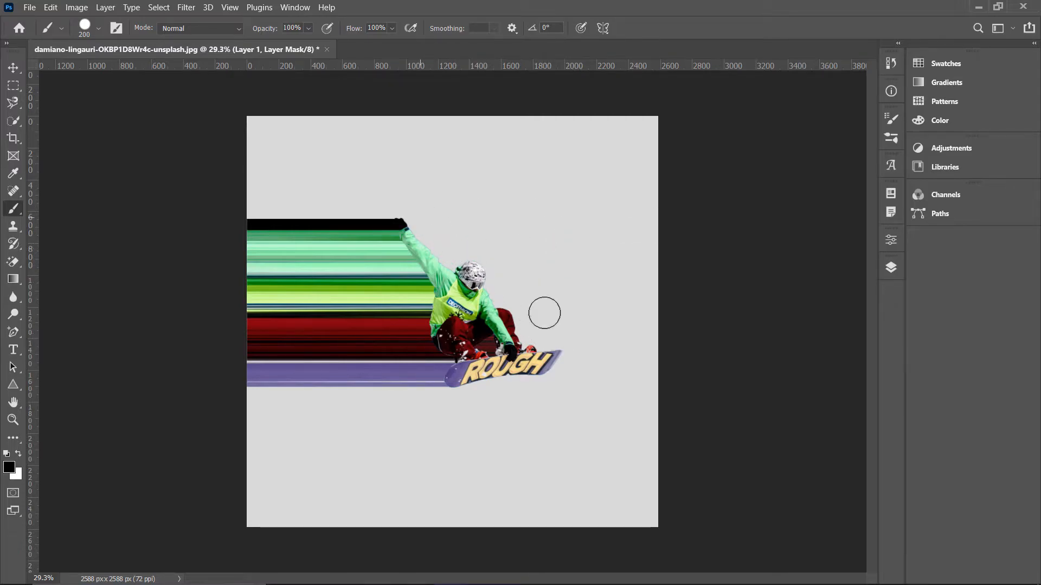
{"action": "left_click", "coordinate": [13, 67]}
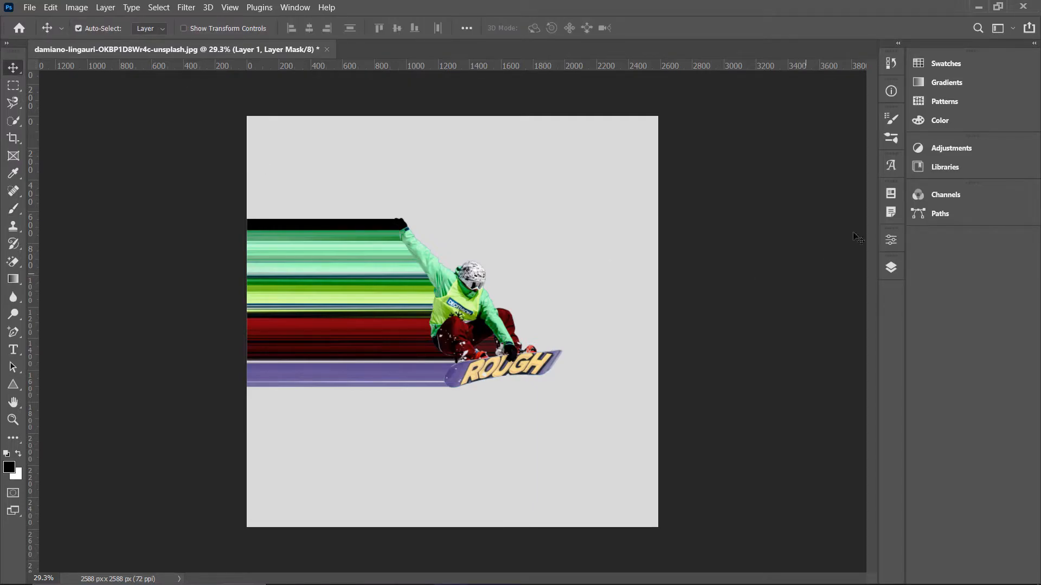
Add a new empty layer between Layer 1 and Layer 0.
{"action": "left_click", "coordinate": [891, 270]}
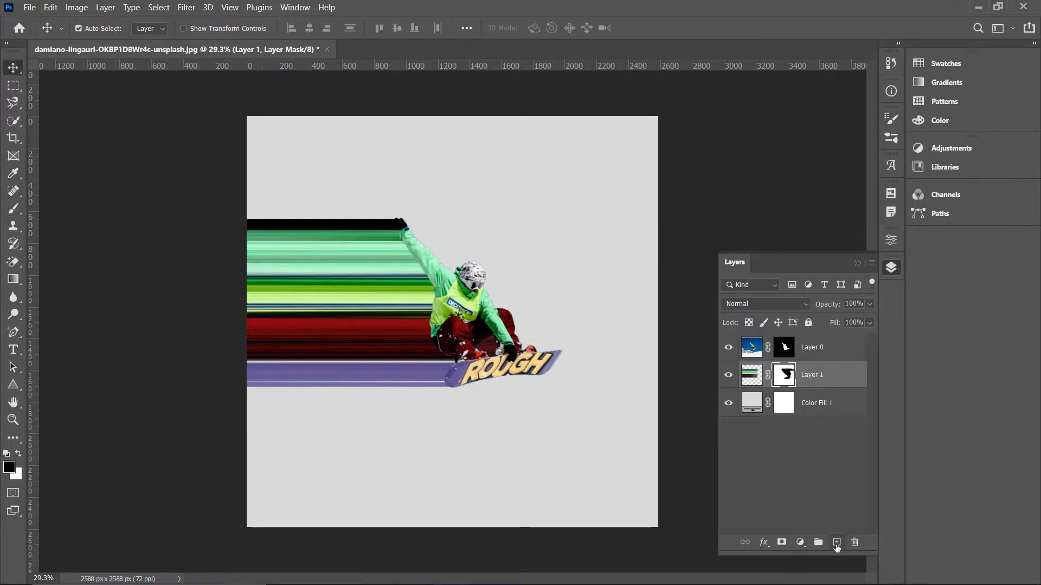
{"action": "left_click", "coordinate": [835, 543]}
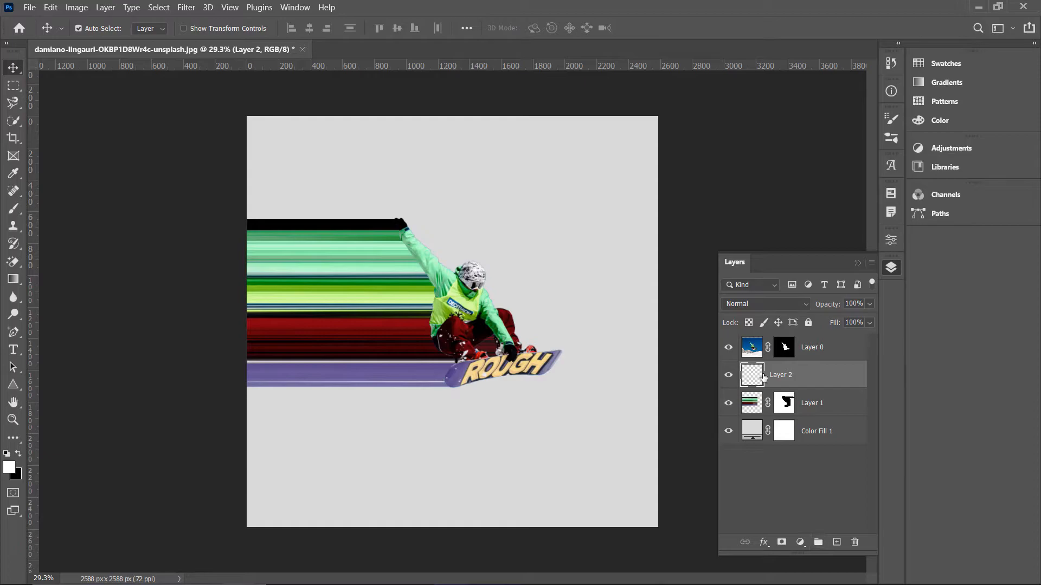
{"action": "left_click", "coordinate": [859, 263]}
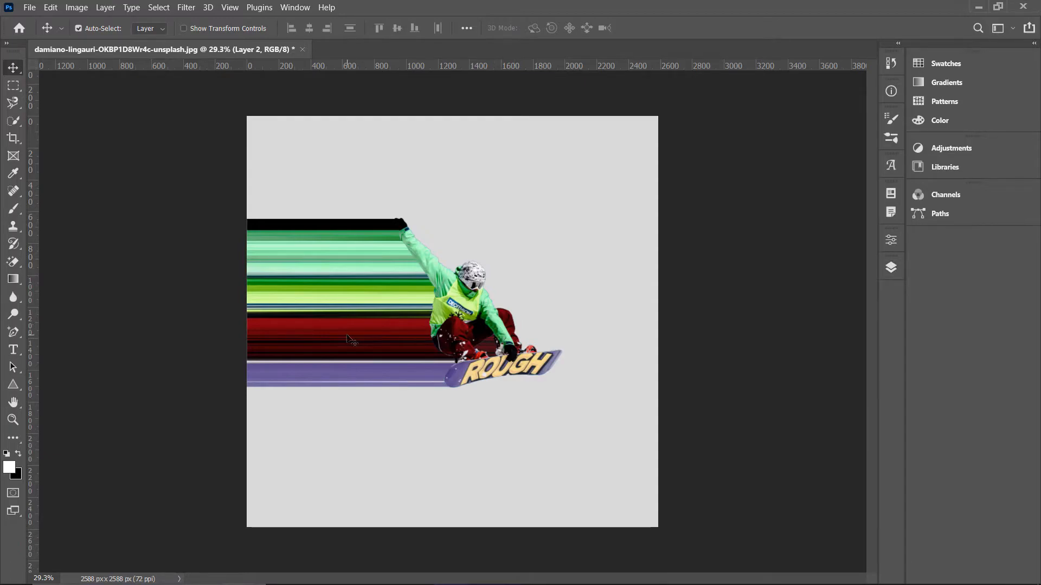
Set up a Soft Round brush with a size of 77 px and an opacity of 11%.
{"action": "key", "text": "b"}
{"action": "left_click", "coordinate": [99, 28]}
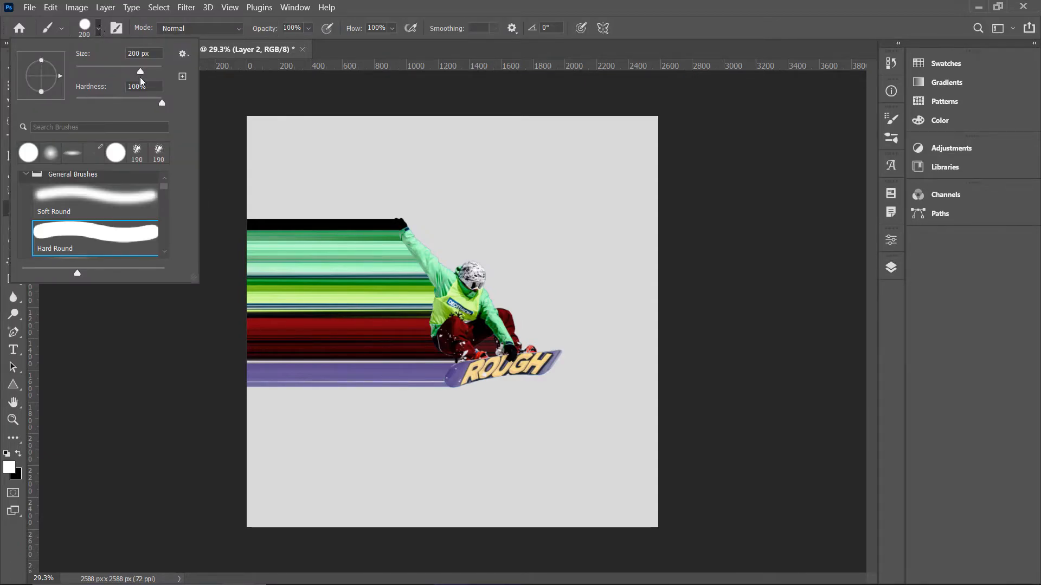
{"action": "left_click_drag", "start_coordinate": [139, 74], "coordinate": [101, 75]}
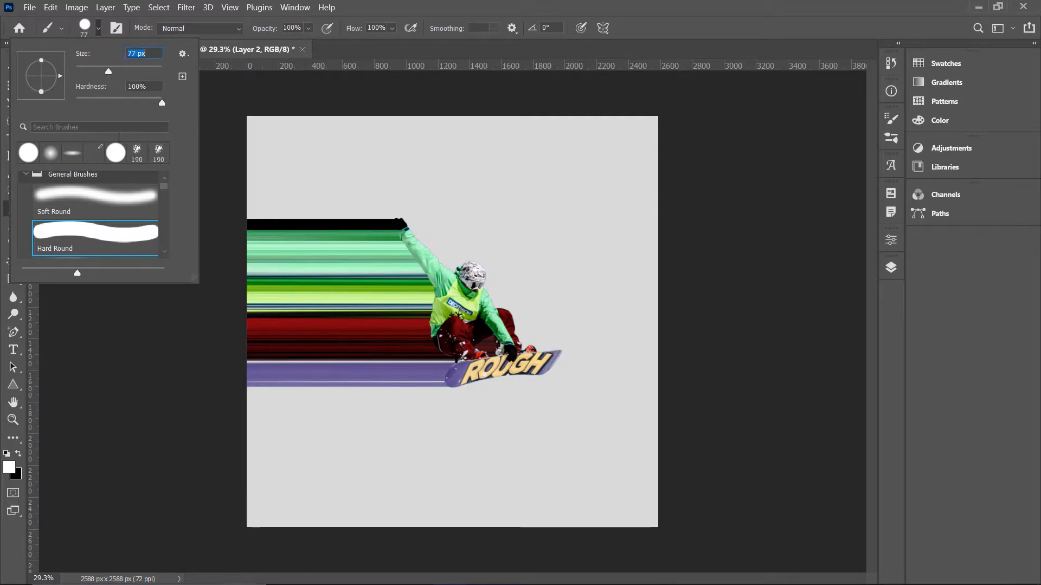
{"action": "left_click", "coordinate": [103, 201]}
{"action": "left_click", "coordinate": [277, 33]}
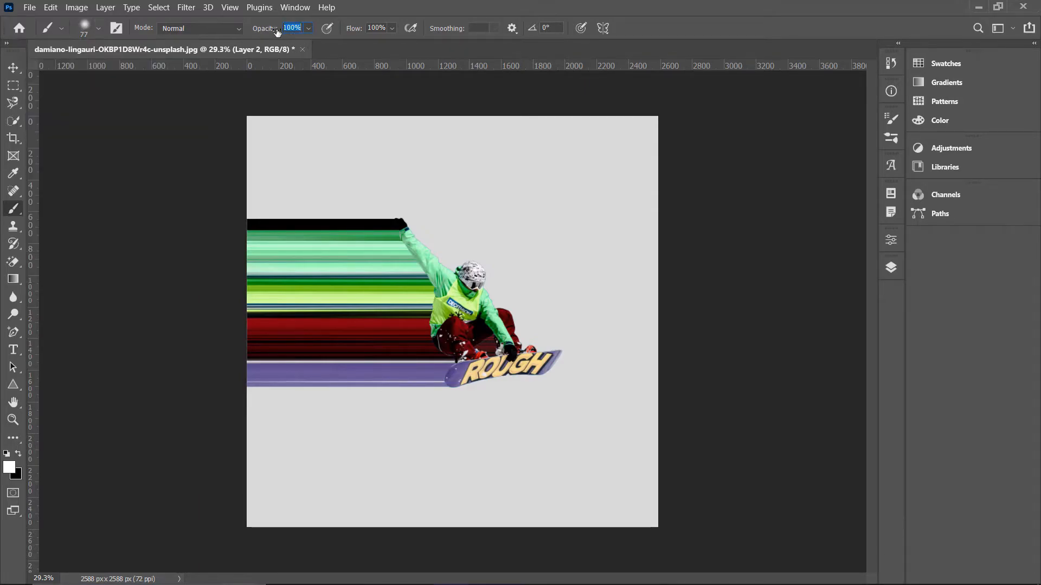
{"action": "left_click_drag", "start_coordinate": [268, 44], "coordinate": [265, 44]}
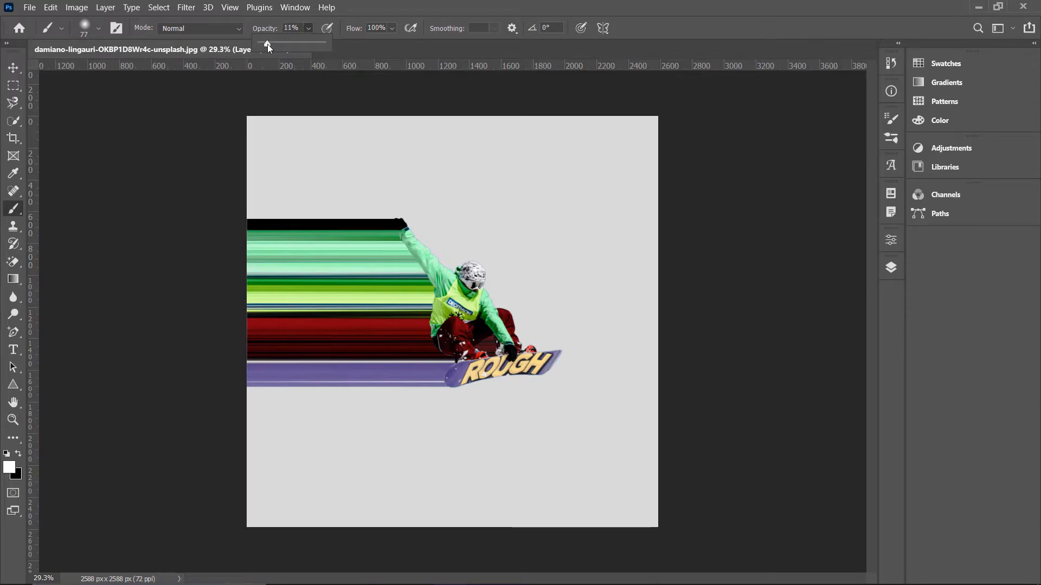
{"action": "left_click", "coordinate": [308, 26]}
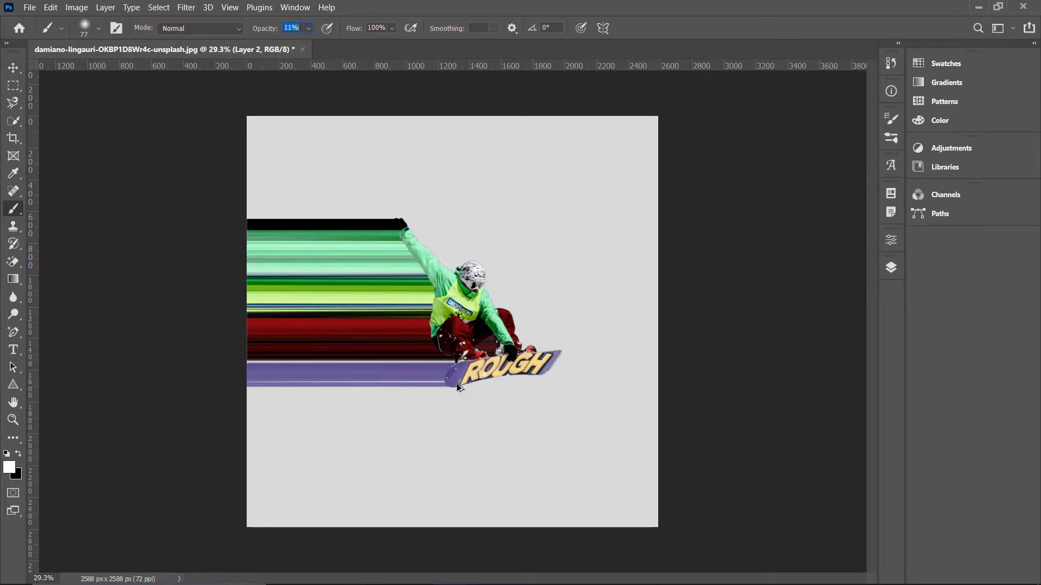
Paint soft black shading on Layer 2 where the stripes meet the rear end of the snowboard.
{"action": "key", "text": "v"}
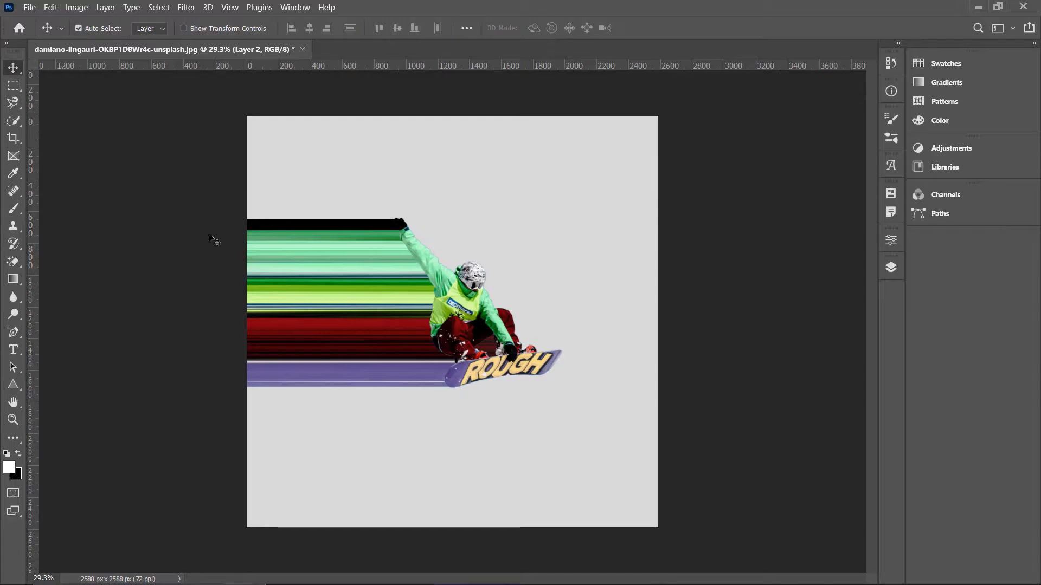
{"action": "scroll", "coordinate": [472, 388], "scroll_direction": "up", "scroll_amount": 2}
{"action": "scroll", "coordinate": [472, 388], "scroll_direction": "up", "scroll_amount": 4}
{"action": "key", "text": "b"}
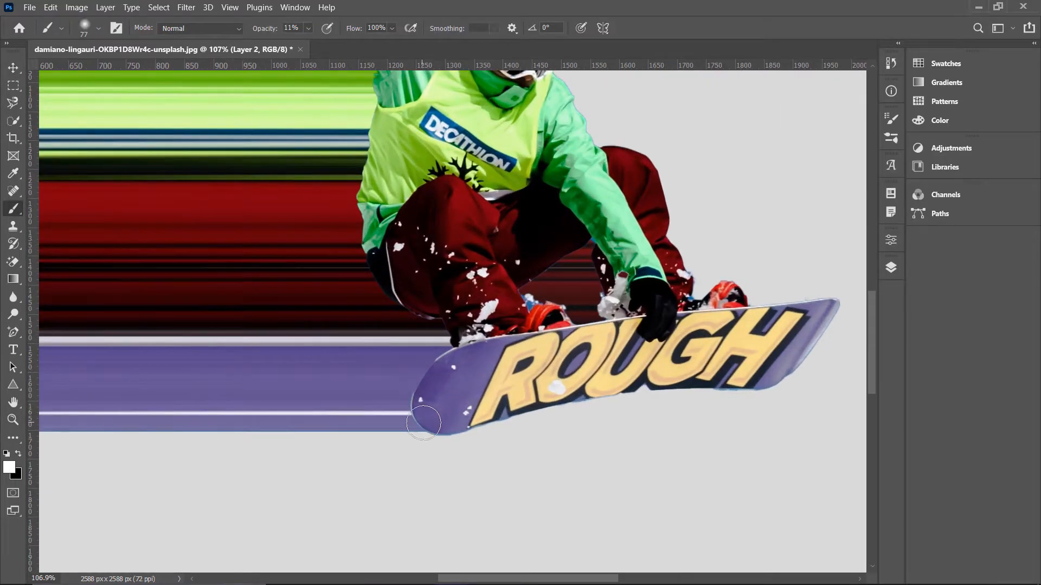
{"action": "key", "text": "ctrl+z"}
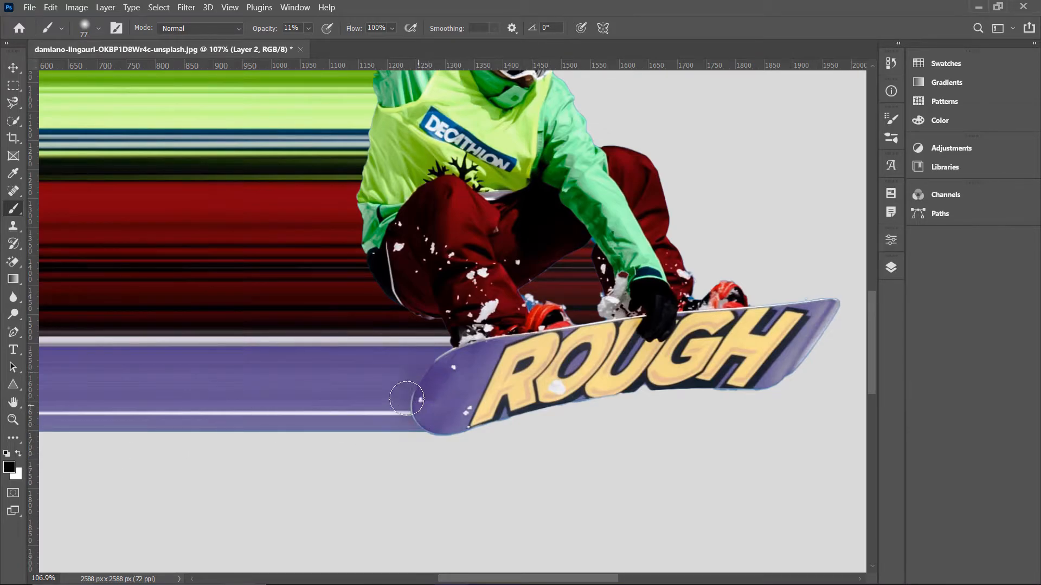
{"action": "mouse_move", "coordinate": [403, 373]}
{"action": "left_mouse_down"}
{"action": "mouse_move", "coordinate": [426, 371]}
{"action": "mouse_move", "coordinate": [437, 331]}
{"action": "mouse_move", "coordinate": [580, 479]}
{"action": "left_mouse_up"}
With the soft brush enlarged to 175 px, paint black shading over the stripes along the snowboarder's back and raised arm.
{"action": "key", "text": "bracketright"}
{"action": "key", "text": "bracketright"}
{"action": "key", "text": "bracketright"}
{"action": "key", "text": "bracketright"}
{"action": "key", "text": "bracketright"}
{"action": "key", "text": "bracketright"}
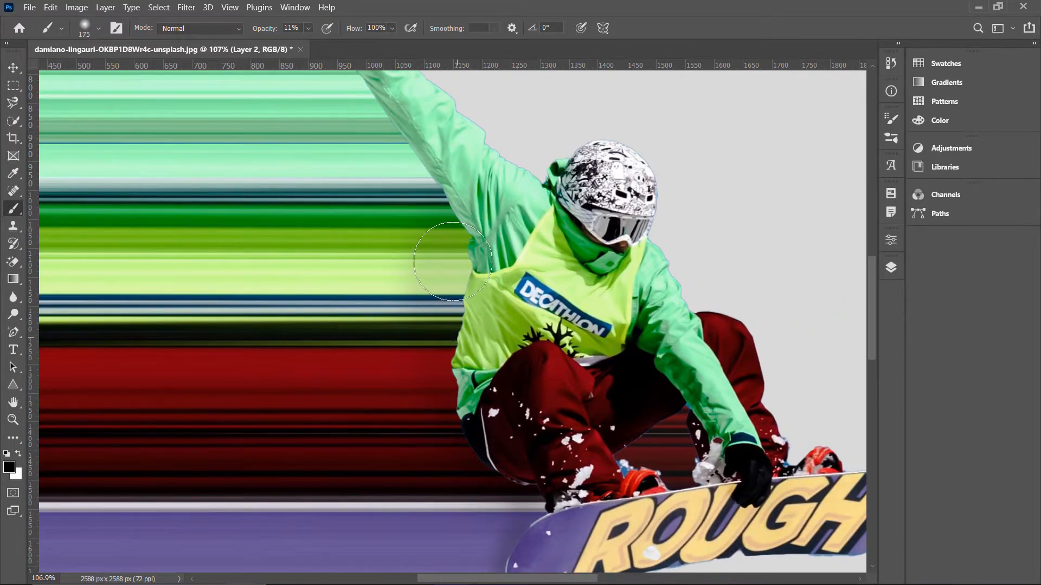
{"action": "key", "text": "v"}
{"action": "mouse_move", "coordinate": [461, 199]}
{"action": "left_mouse_down"}
{"action": "mouse_move", "coordinate": [636, 397]}
{"action": "mouse_move", "coordinate": [521, 237]}
{"action": "mouse_move", "coordinate": [539, 308]}
{"action": "left_mouse_up"}
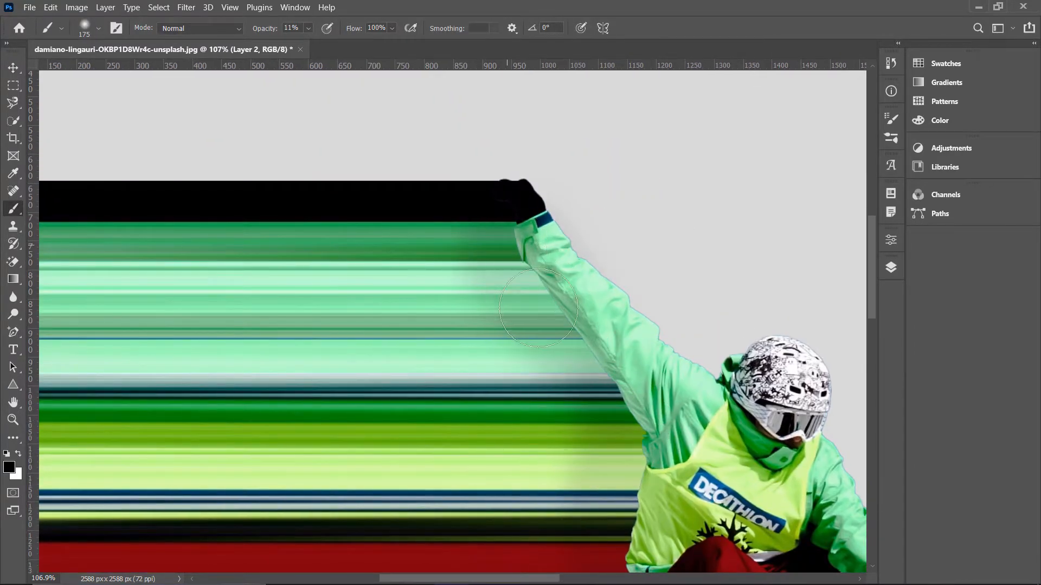
Set the brush to 90 px and 20% opacity, and darken the stripes along the underside of the raised arm.
{"action": "key", "text": "bracketleft"}
{"action": "key", "text": "bracketleft"}
{"action": "key", "text": "bracketleft"}
{"action": "key", "text": "bracketleft"}
{"action": "left_click_drag", "start_coordinate": [268, 32], "coordinate": [268, 32]}
{"action": "mouse_move", "coordinate": [519, 255]}
{"action": "left_mouse_down"}
{"action": "mouse_move", "coordinate": [537, 260]}
{"action": "mouse_move", "coordinate": [513, 224]}
{"action": "mouse_move", "coordinate": [601, 371]}
{"action": "left_mouse_up"}
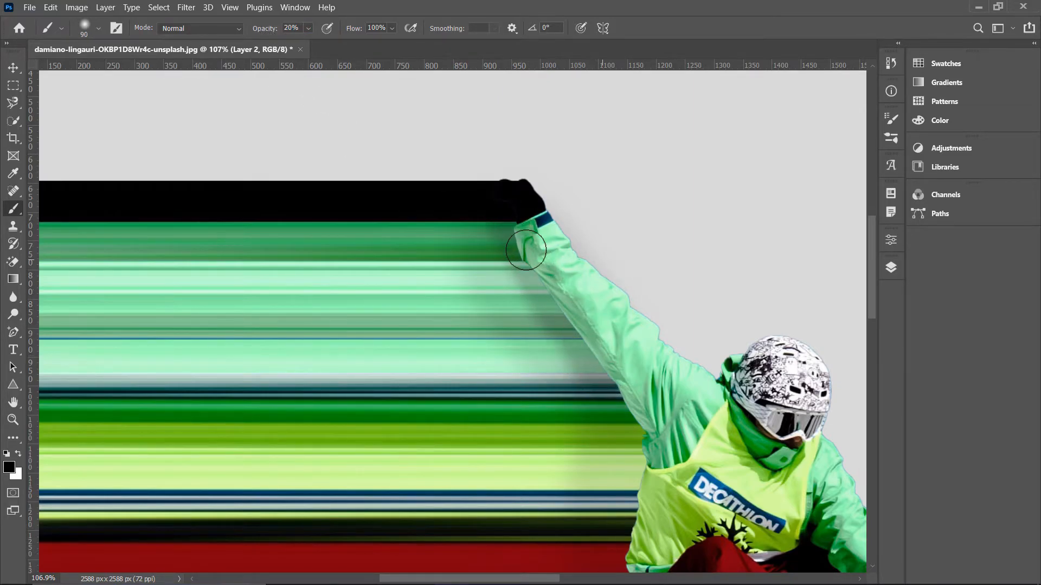
Continue the soft black shading along the snowboarder's torso, legs and the rear edge of the snowboard.
{"action": "scroll", "coordinate": [635, 423], "scroll_direction": "down", "scroll_amount": 3}
{"action": "left_click_drag", "start_coordinate": [638, 287], "coordinate": [618, 413]}
{"action": "scroll", "coordinate": [622, 389], "scroll_direction": "down", "scroll_amount": 2}
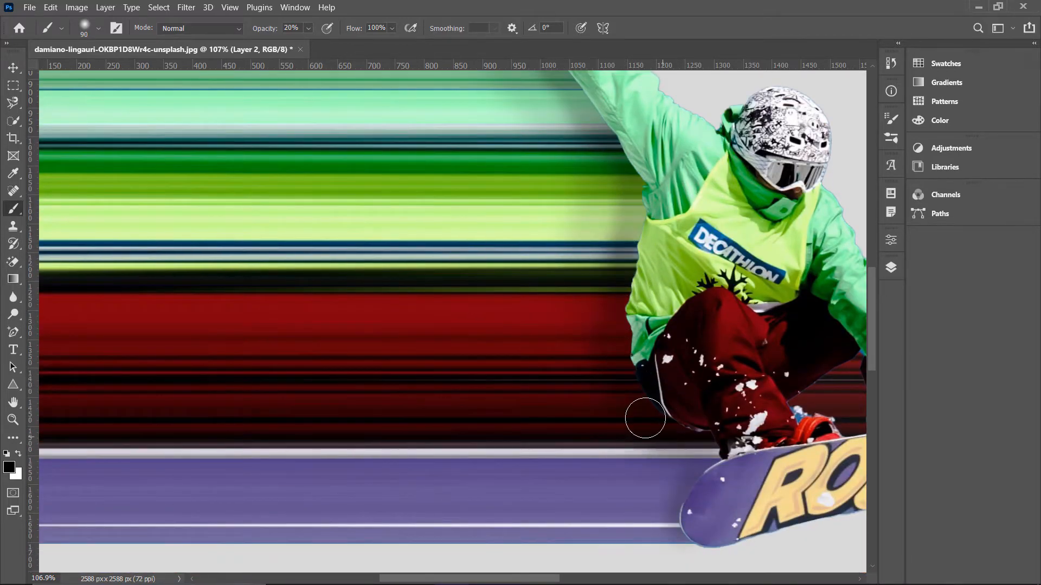
{"action": "scroll", "coordinate": [669, 433], "scroll_direction": "down", "scroll_amount": 2}
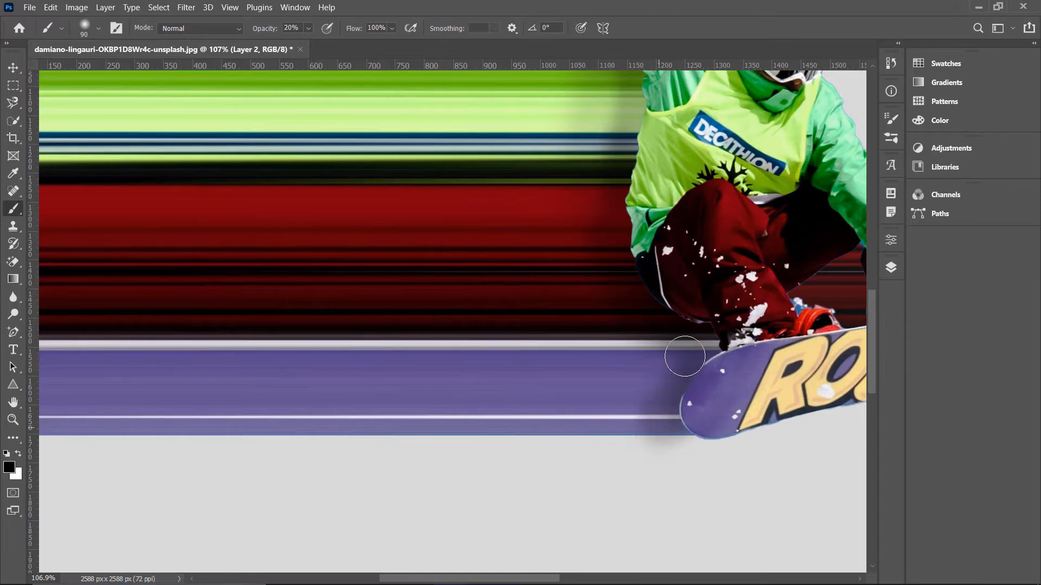
{"action": "scroll", "coordinate": [634, 384], "scroll_direction": "up", "scroll_amount": 1}
{"action": "scroll", "coordinate": [633, 384], "scroll_direction": "up", "scroll_amount": 2}
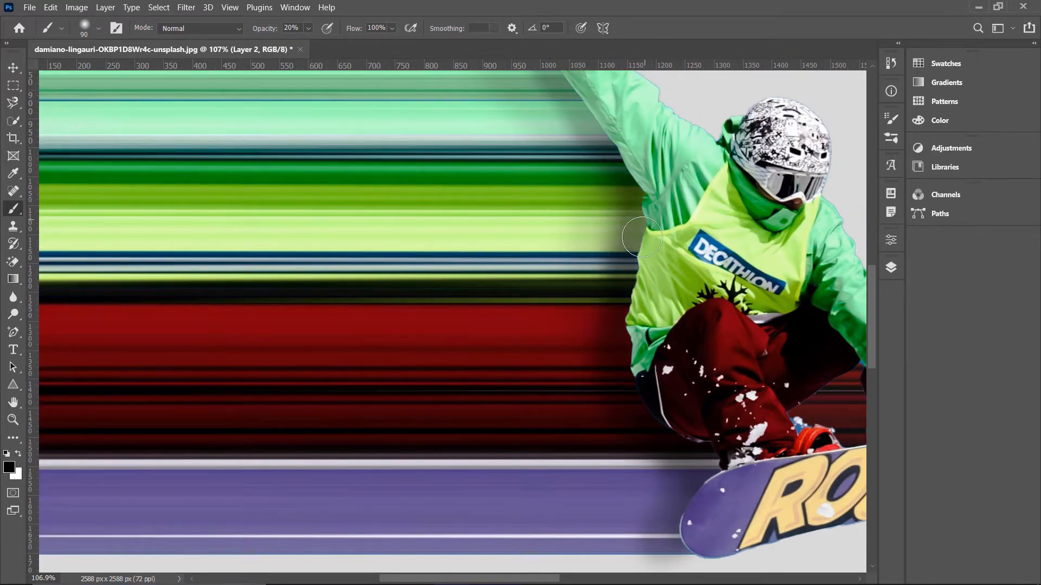
{"action": "scroll", "coordinate": [653, 283], "scroll_direction": "down", "scroll_amount": 3}
{"action": "left_click_drag", "start_coordinate": [595, 154], "coordinate": [571, 106]}
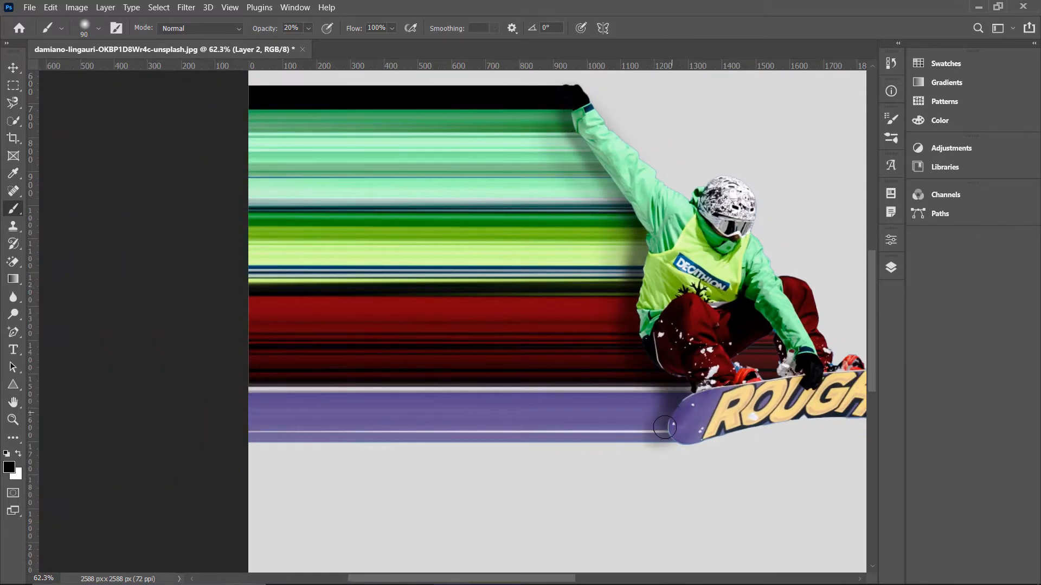
{"action": "scroll", "coordinate": [664, 432], "scroll_direction": "down", "scroll_amount": 4}
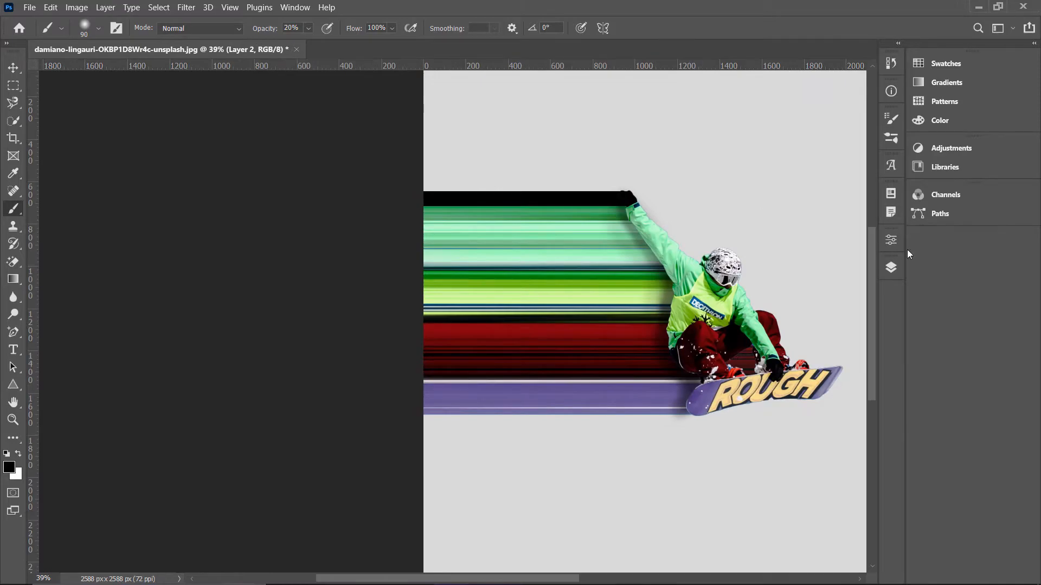
Clip Layer 2 to Layer 1 so the shading is confined to the stripes.
{"action": "left_click", "coordinate": [891, 267]}
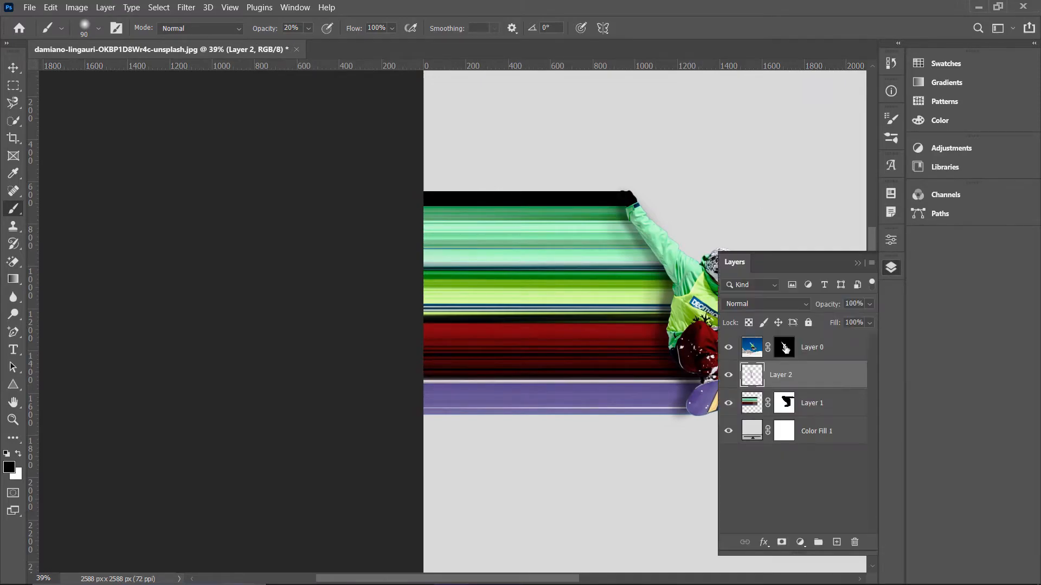
{"action": "left_click", "coordinate": [761, 387], "text": "alt"}
{"action": "left_click", "coordinate": [856, 264]}
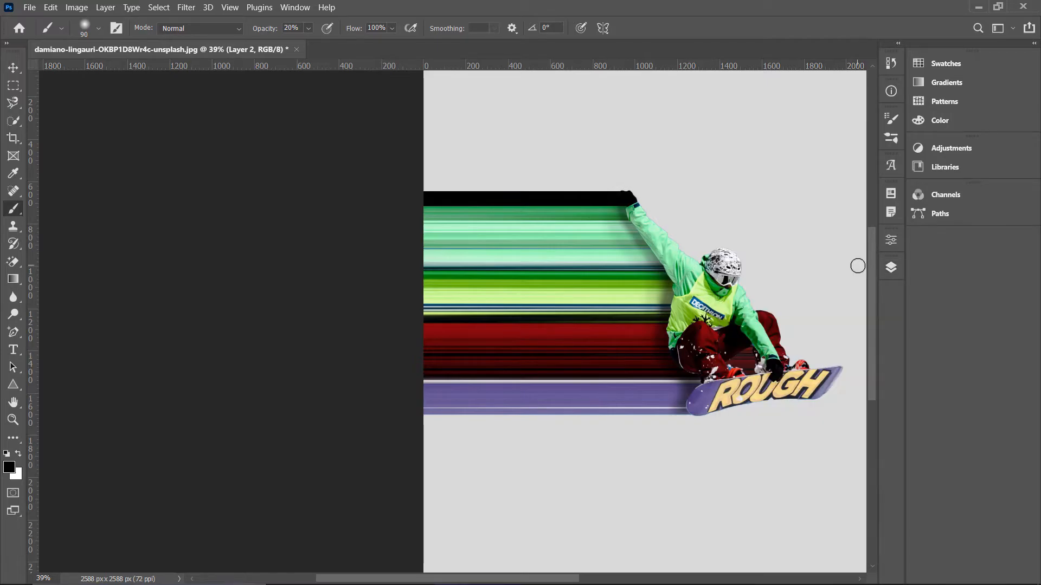
{"action": "left_click", "coordinate": [13, 69]}
{"action": "scroll", "coordinate": [634, 266], "scroll_direction": "down", "scroll_amount": 2}
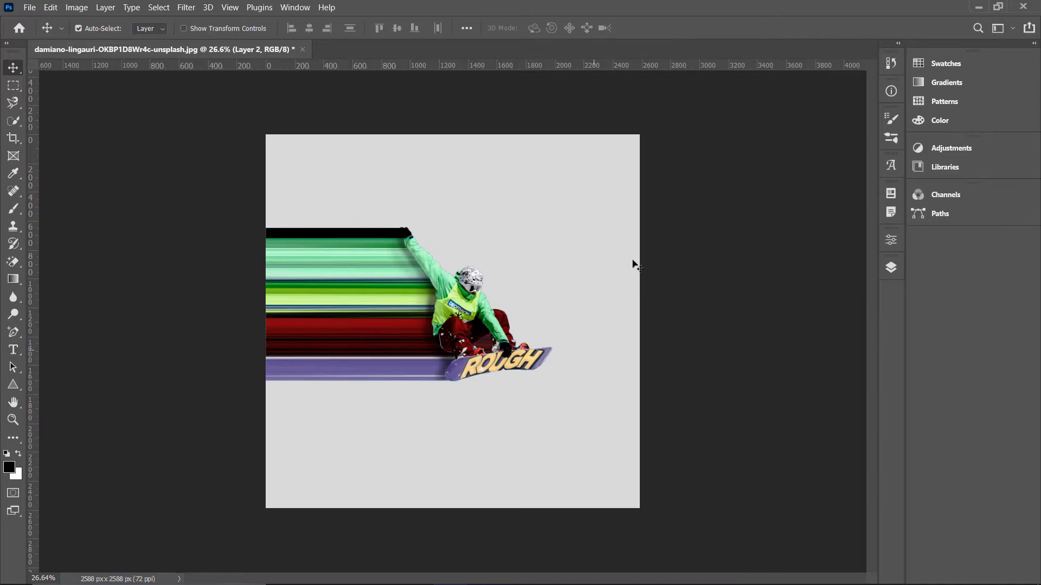
Add a new empty layer above Layer 2 and make white the foreground colour.
{"action": "left_click", "coordinate": [892, 268]}
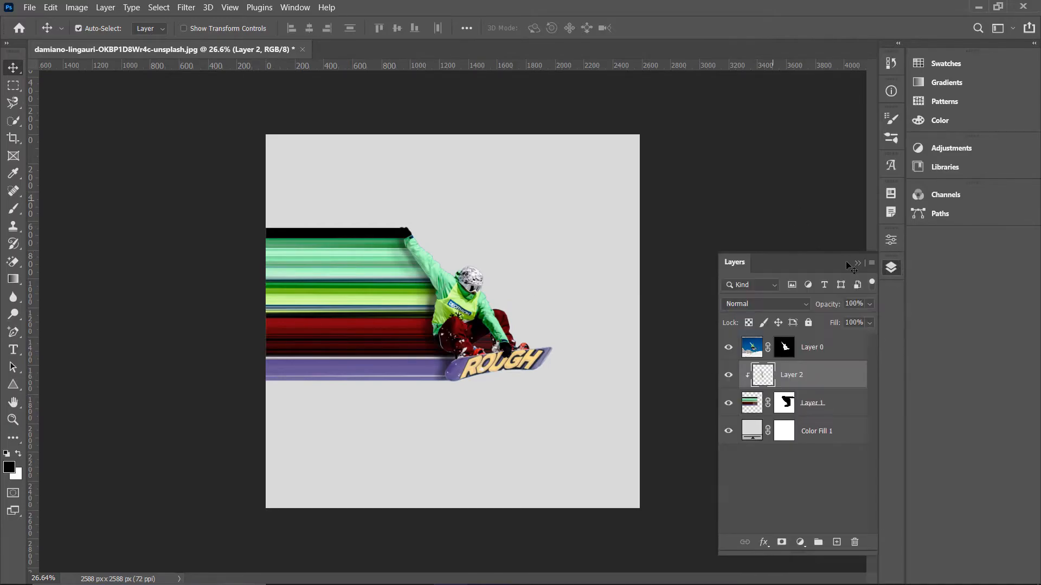
{"action": "left_click", "coordinate": [835, 543]}
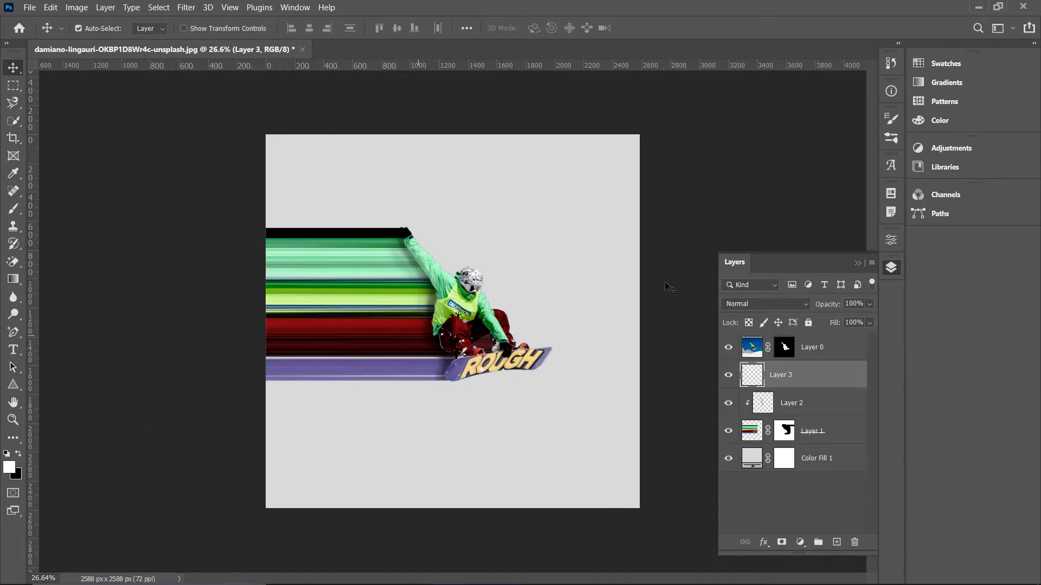
{"action": "left_click", "coordinate": [858, 265]}
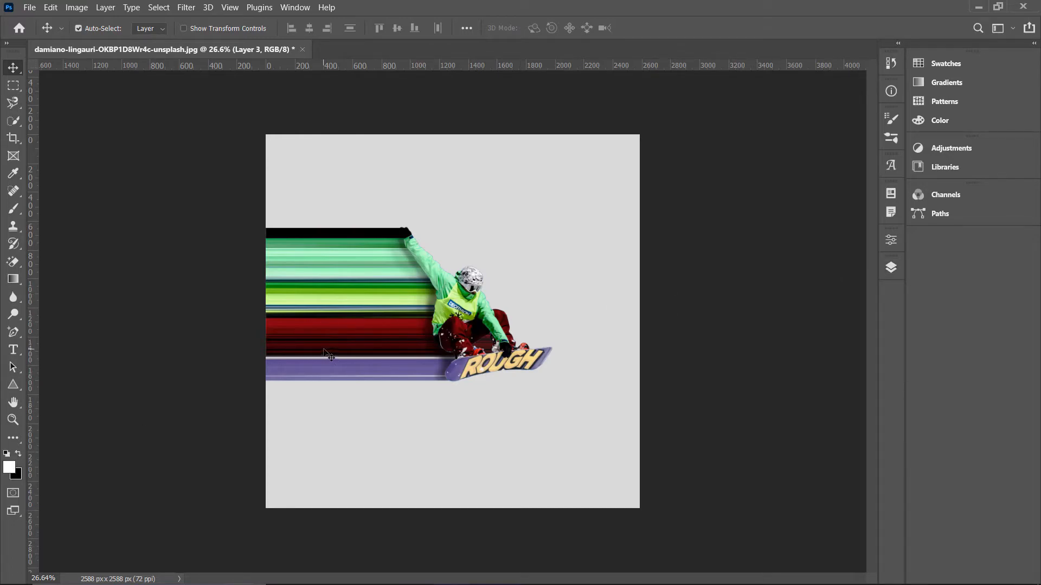
With a 900 px soft brush at 13% opacity, paint a faint white highlight over the stripes' outer ends at the canvas edge.
{"action": "key", "text": "b"}
{"action": "key", "text": "bracketright"}
{"action": "key", "text": "bracketright"}
{"action": "key", "text": "bracketright"}
{"action": "key", "text": "bracketright"}
{"action": "key", "text": "bracketright"}
{"action": "key", "text": "bracketright"}
{"action": "key", "text": "bracketright"}
{"action": "key", "text": "bracketright"}
{"action": "key", "text": "bracketright"}
{"action": "key", "text": "bracketright"}
{"action": "key", "text": "bracketright"}
{"action": "key", "text": "bracketright"}
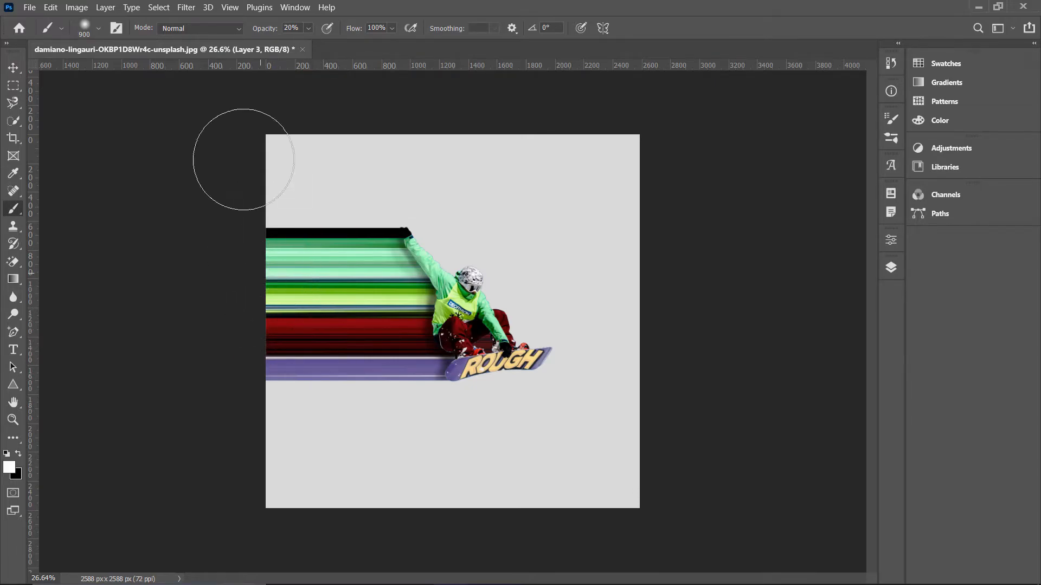
{"action": "left_click", "coordinate": [307, 29]}
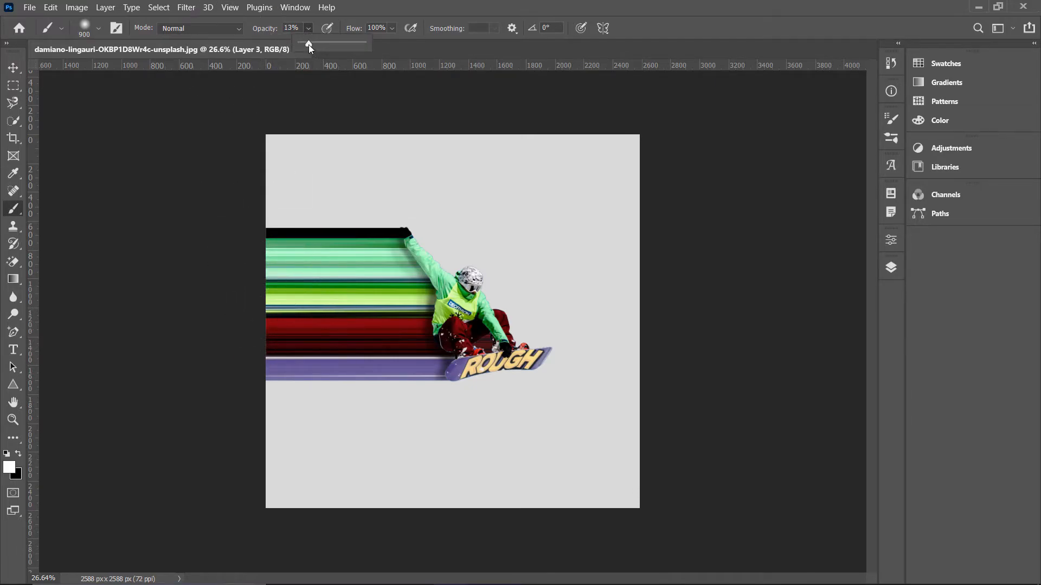
{"action": "left_click", "coordinate": [310, 21]}
{"action": "mouse_move", "coordinate": [274, 200]}
{"action": "left_mouse_down"}
{"action": "mouse_move", "coordinate": [229, 232]}
{"action": "mouse_move", "coordinate": [259, 258]}
{"action": "mouse_move", "coordinate": [238, 365]}
{"action": "left_mouse_up"}
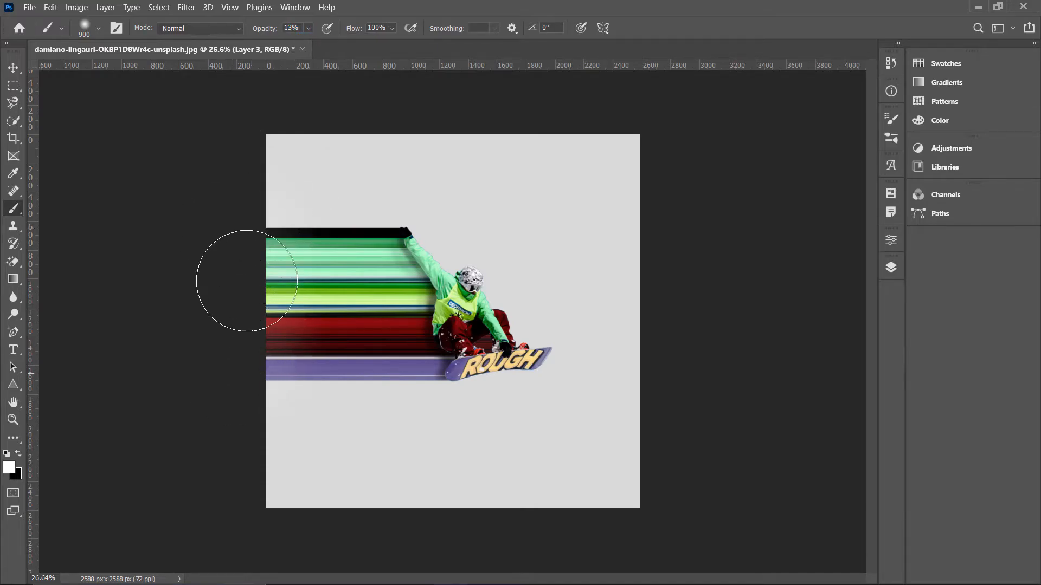
{"action": "key", "text": "Return"}
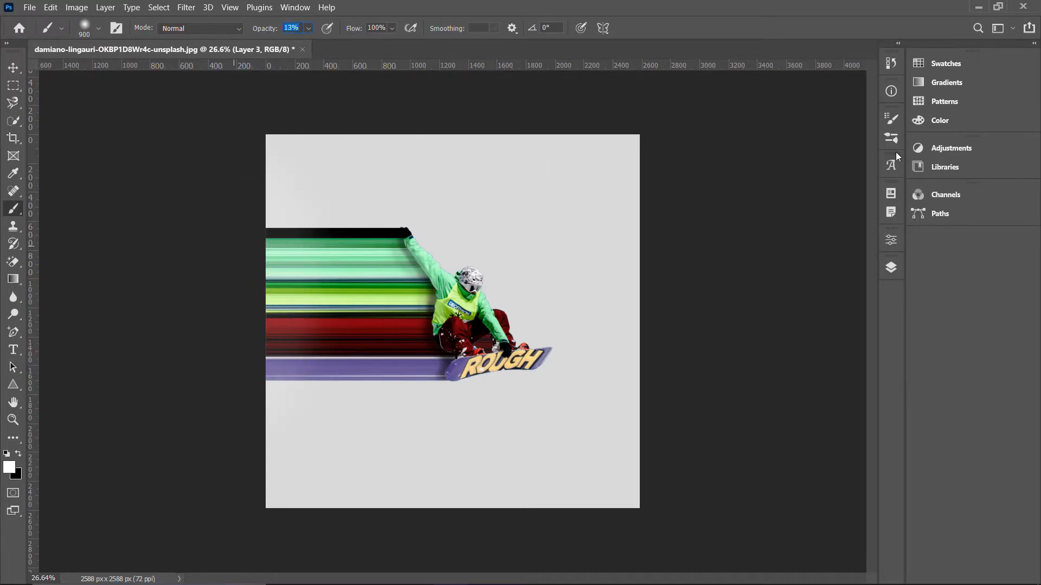
Set Layer 3's opacity to 75% and clip it to the stripes layer.
{"action": "left_click", "coordinate": [889, 268]}
{"action": "left_click_drag", "start_coordinate": [870, 304], "coordinate": [854, 316]}
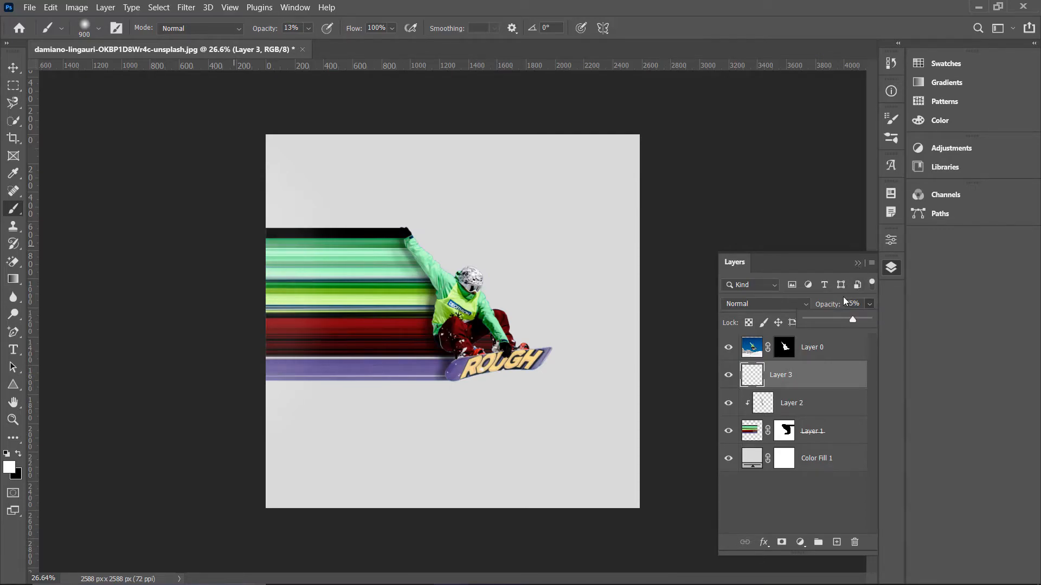
{"action": "left_click", "coordinate": [761, 385], "text": "alt"}
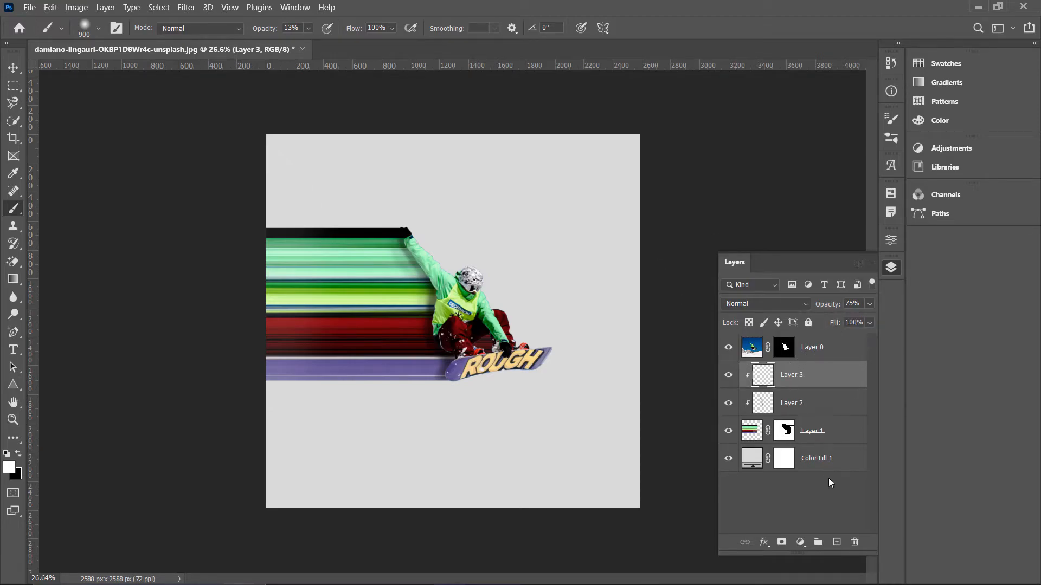
Add a new empty layer above Layer 3 and make black the foreground colour.
{"action": "left_click", "coordinate": [835, 543]}
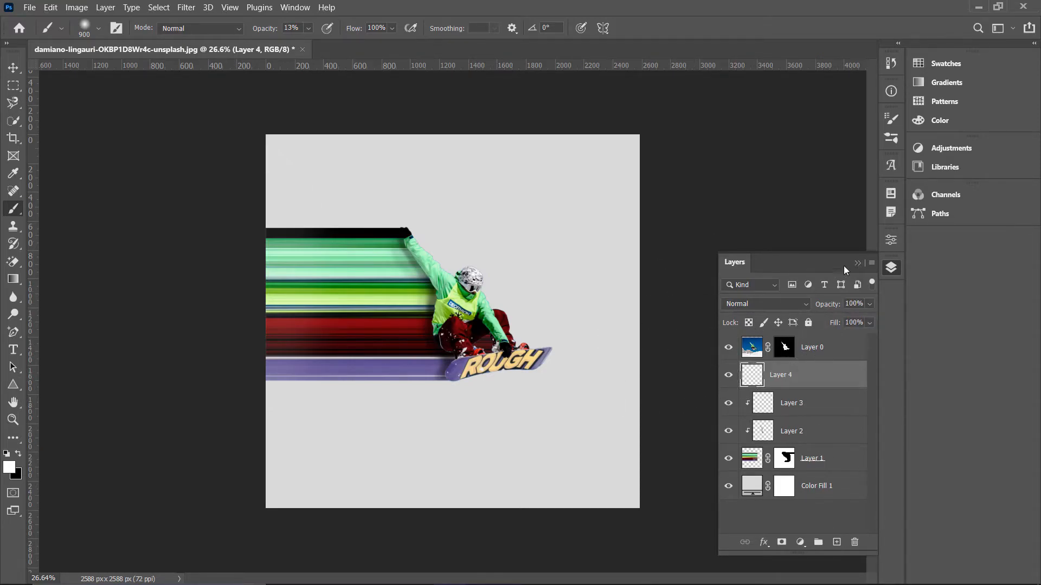
{"action": "left_click", "coordinate": [857, 262]}
{"action": "left_click", "coordinate": [19, 456]}
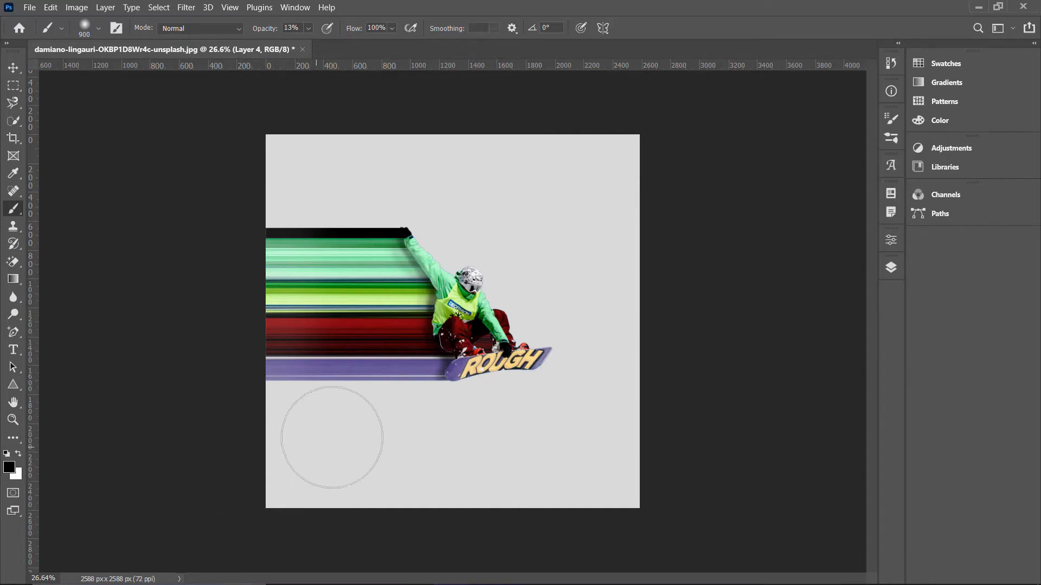
Set the soft brush to 1300 px and 73% opacity, and stamp one black spot on Layer 4 below the snowboard.
{"action": "key", "text": "bracketright"}
{"action": "key", "text": "bracketright"}
{"action": "key", "text": "bracketright"}
{"action": "key", "text": "bracketright"}
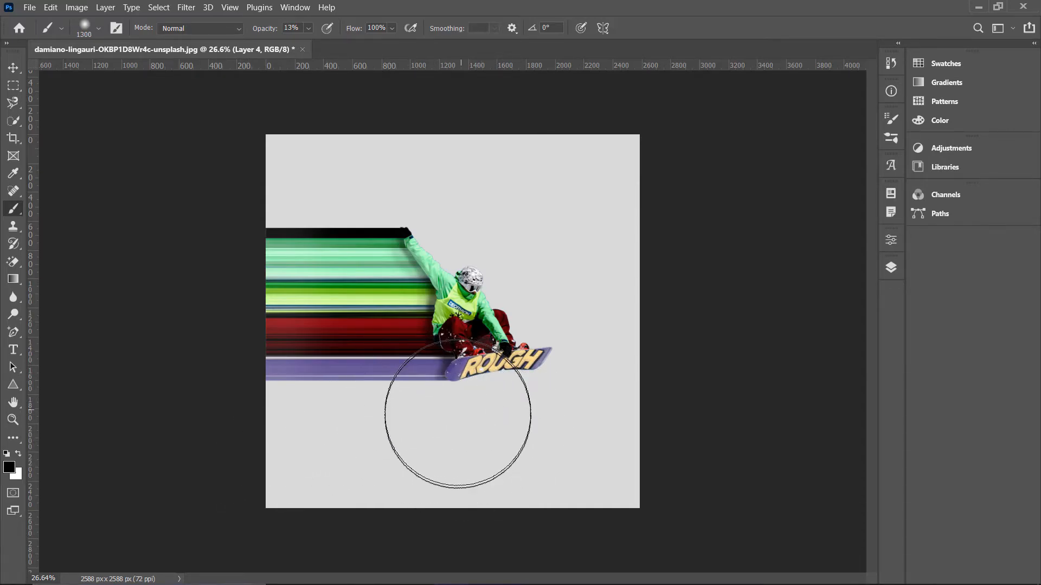
{"action": "left_click", "coordinate": [306, 28]}
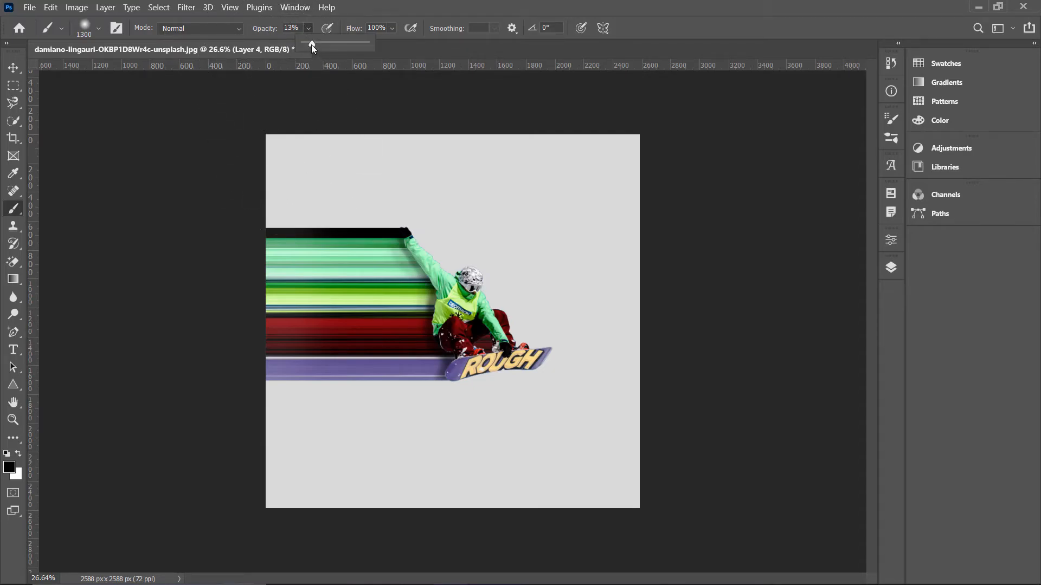
{"action": "left_click_drag", "start_coordinate": [346, 43], "coordinate": [349, 44]}
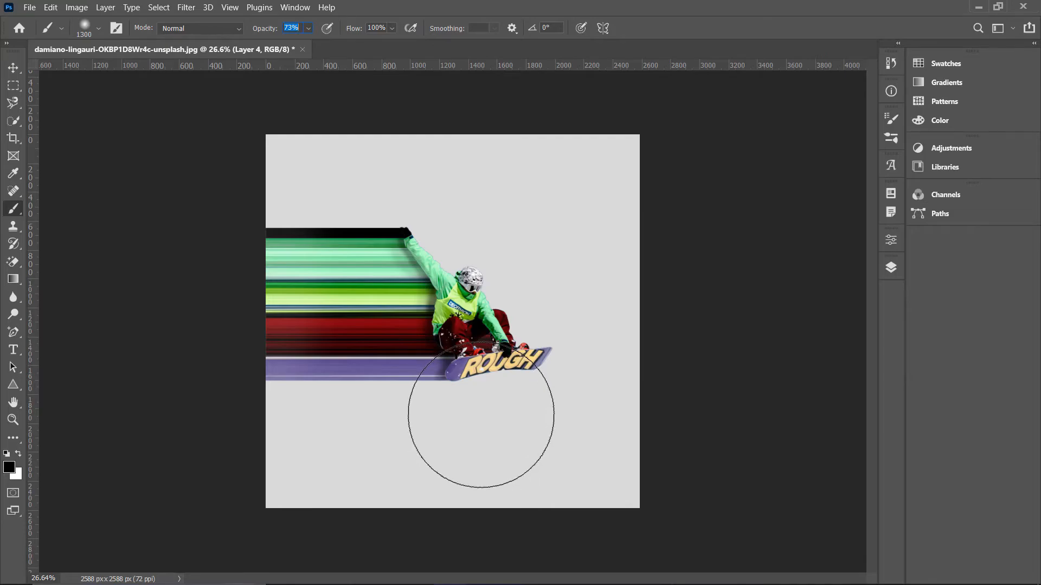
{"action": "left_click", "coordinate": [484, 420]}
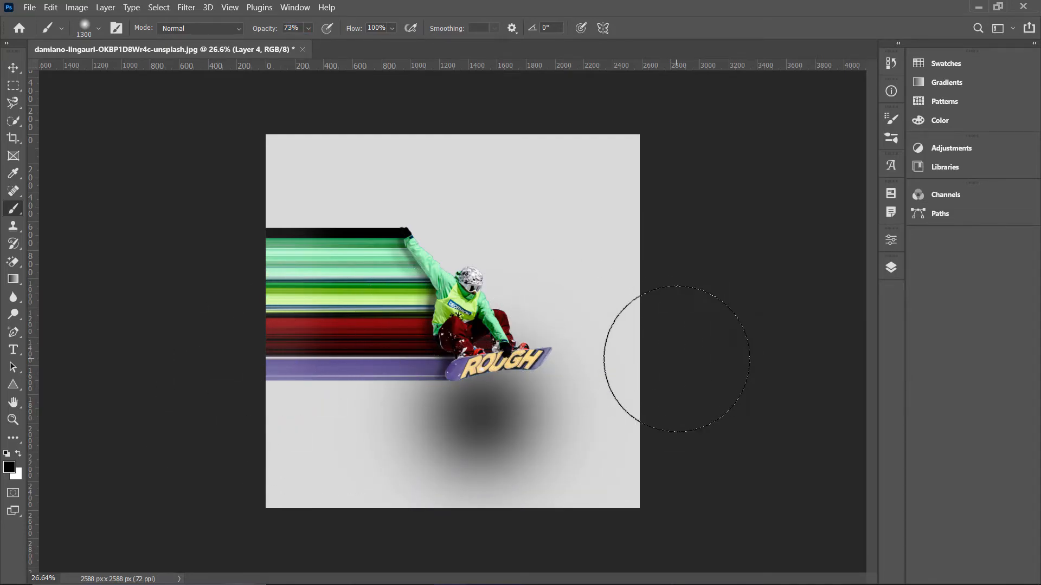
Squash the black spot vertically into a flat ground shadow beneath the snowboard with Free Transform.
{"action": "key", "text": "ctrl+t"}
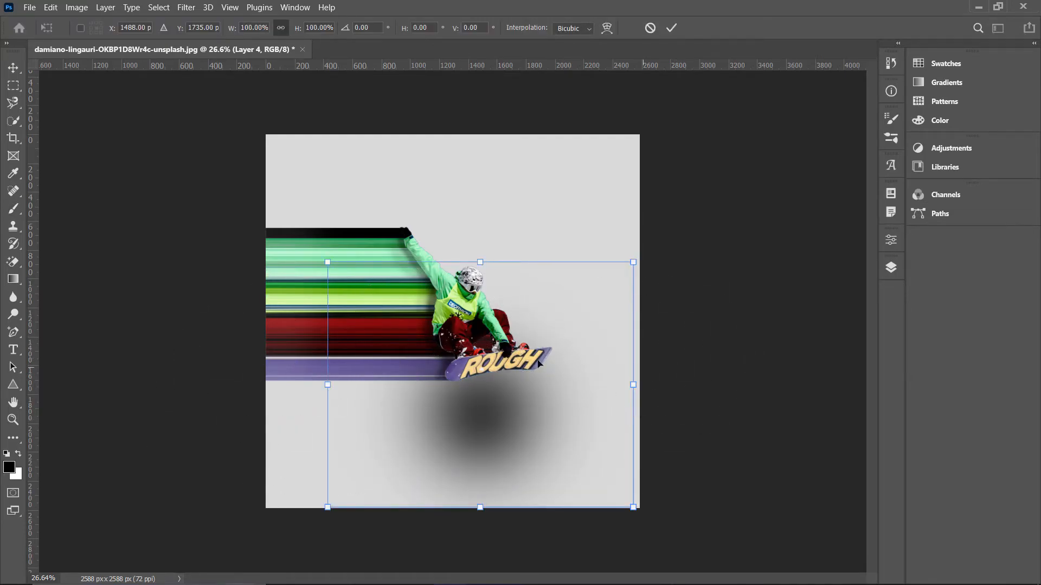
{"action": "left_click_drag", "start_coordinate": [482, 262], "coordinate": [479, 418]}
{"action": "left_click", "coordinate": [670, 32]}
{"action": "key", "text": "b"}
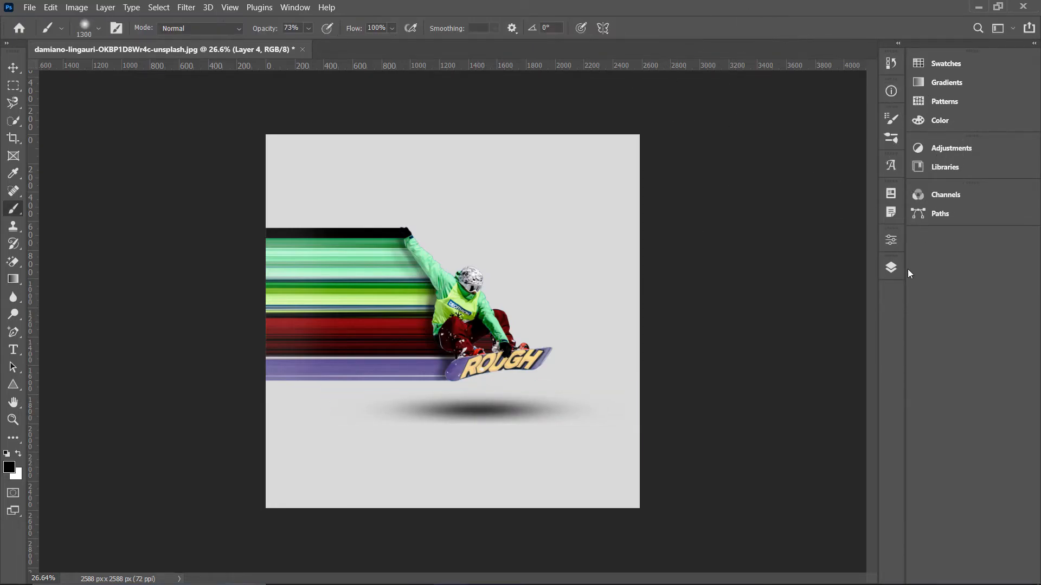
Lower the opacity of the ground shadow's layer to 60%.
{"action": "left_click", "coordinate": [891, 267]}
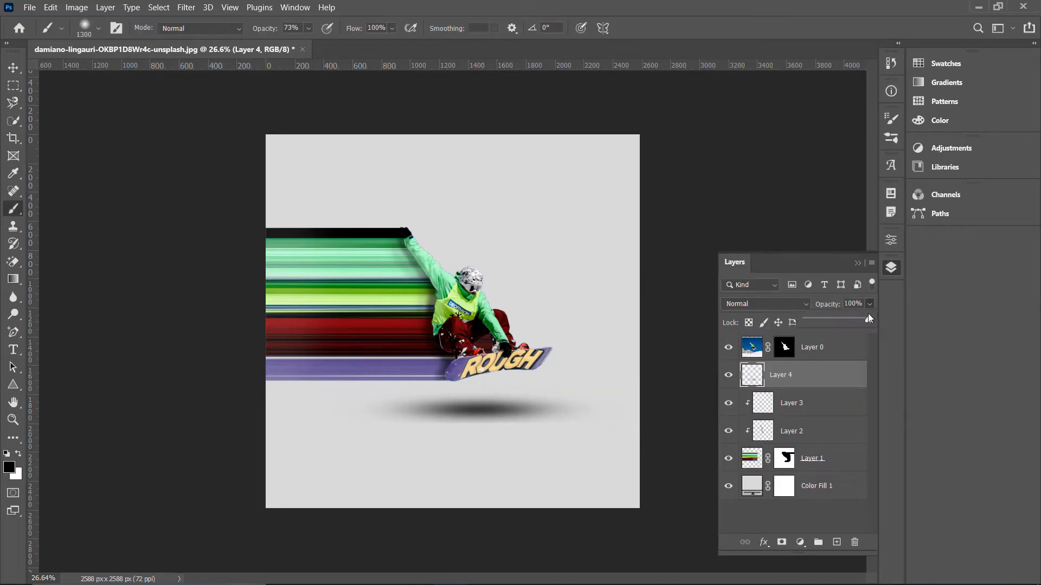
{"action": "left_click_drag", "start_coordinate": [825, 319], "coordinate": [844, 320]}
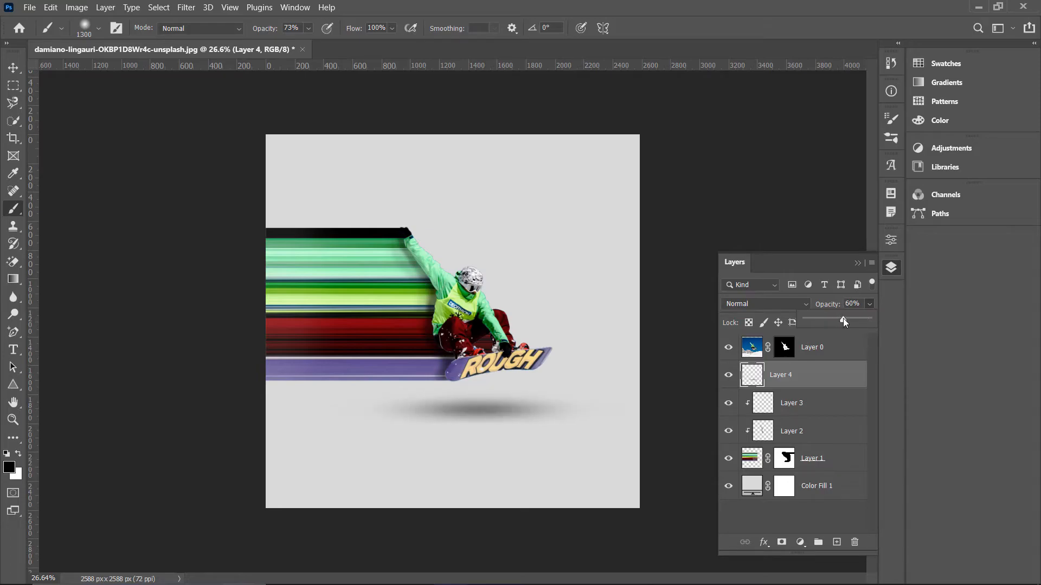
{"action": "left_click", "coordinate": [858, 262]}
Delete the ground shadow's layer and add a new empty layer between Layer 3 and Layer 0.
{"action": "left_click", "coordinate": [892, 266]}
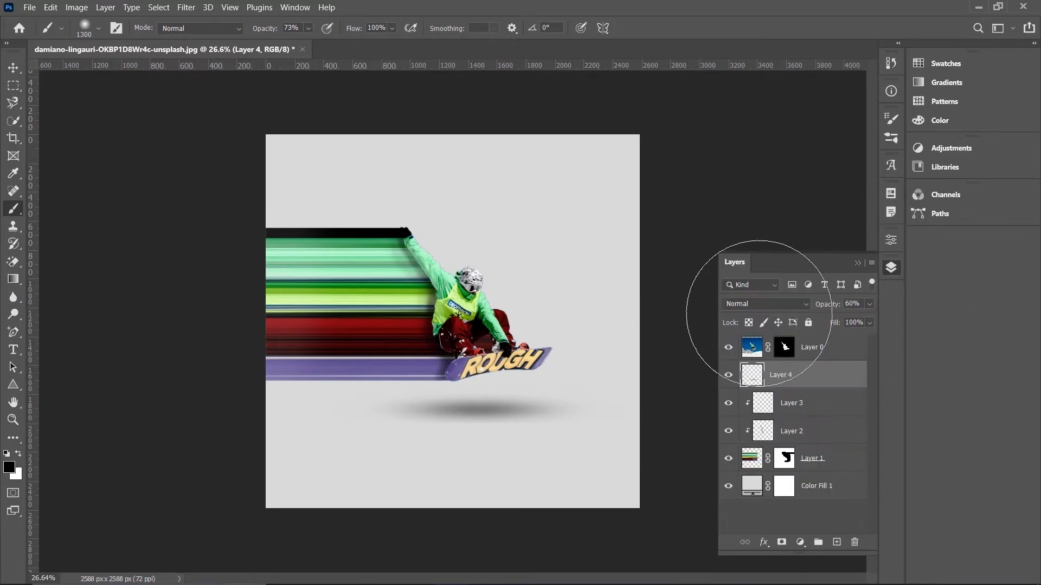
{"action": "left_click_drag", "start_coordinate": [792, 375], "coordinate": [855, 543]}
{"action": "left_click", "coordinate": [836, 542]}
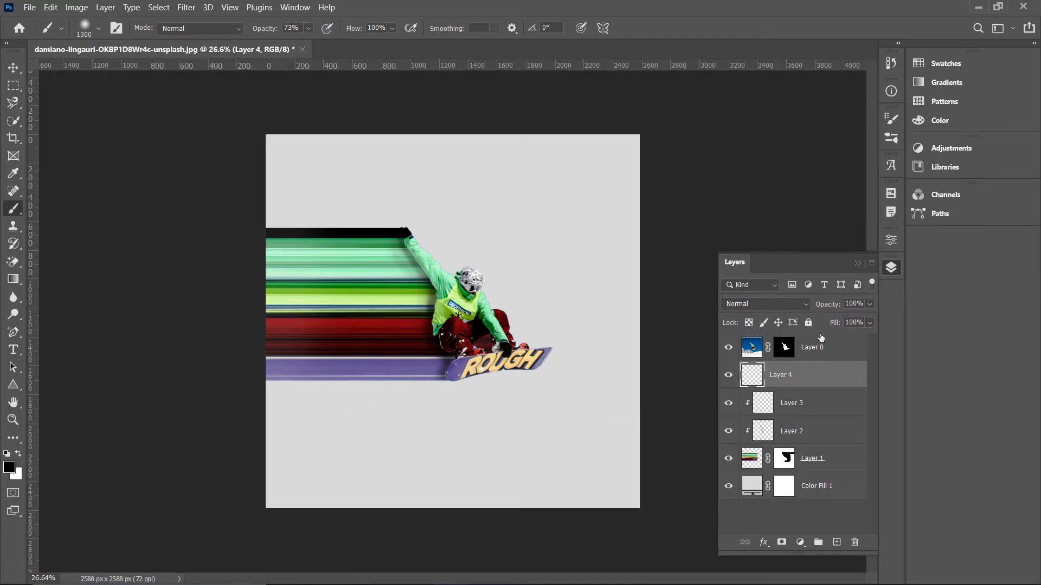
Try a black ground shadow below the snowboard with the soft brush tip flattened into an ellipse.
{"action": "left_click", "coordinate": [857, 265]}
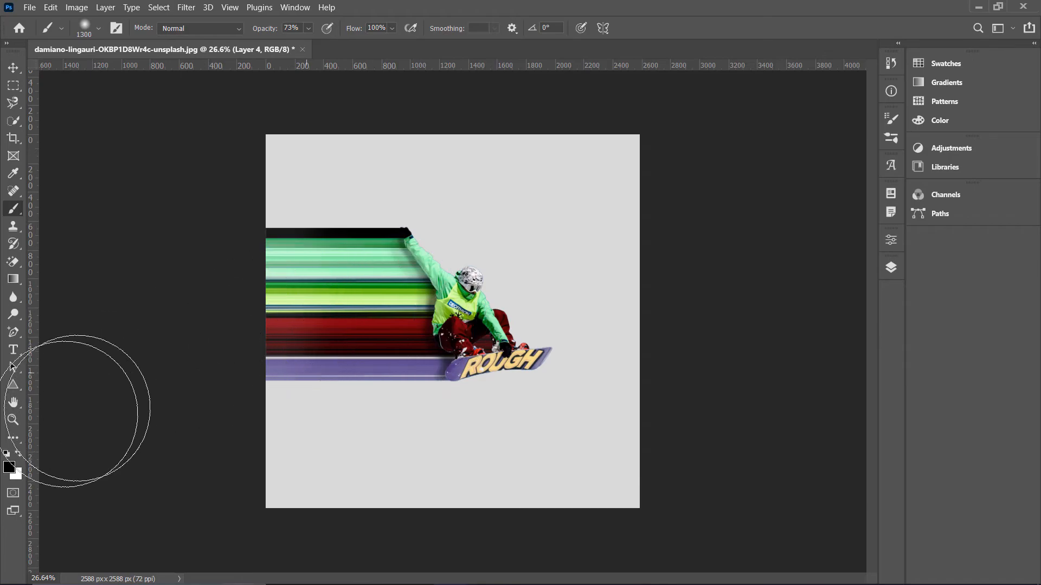
{"action": "left_click", "coordinate": [97, 31]}
{"action": "left_click_drag", "start_coordinate": [42, 64], "coordinate": [43, 75]}
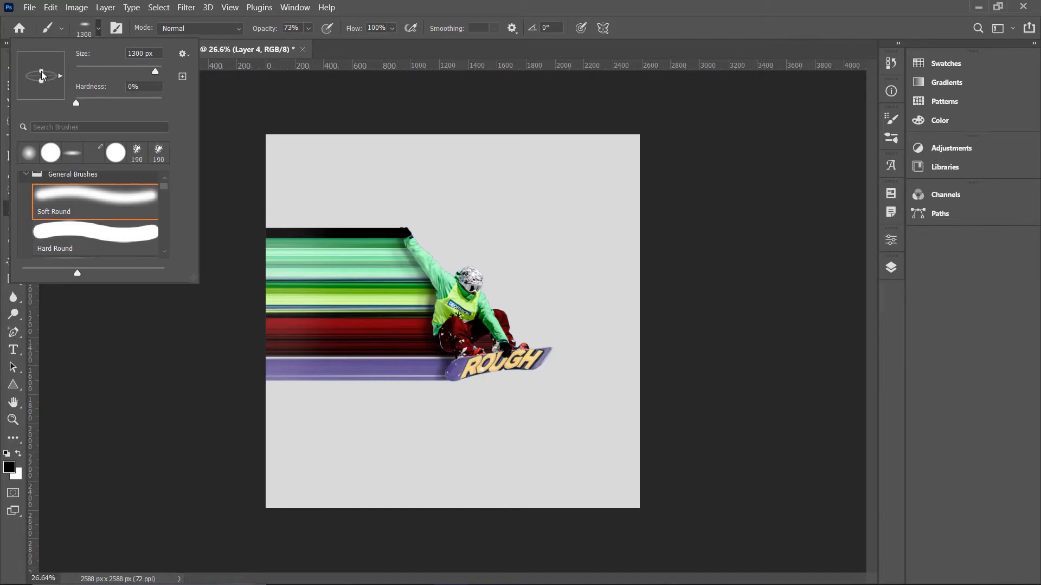
{"action": "left_click", "coordinate": [62, 31]}
{"action": "left_click", "coordinate": [97, 27]}
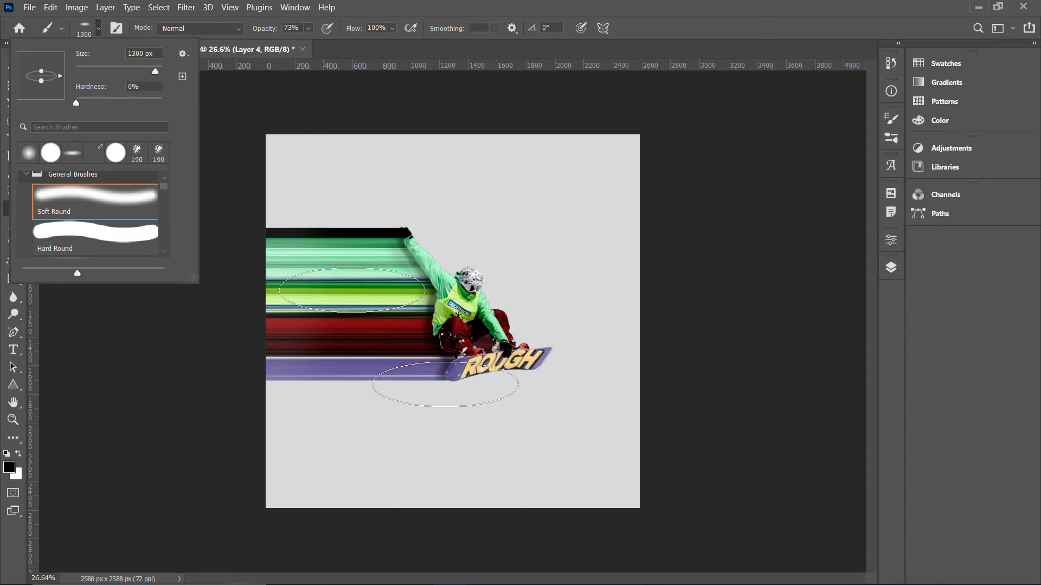
{"action": "left_click", "coordinate": [481, 418]}
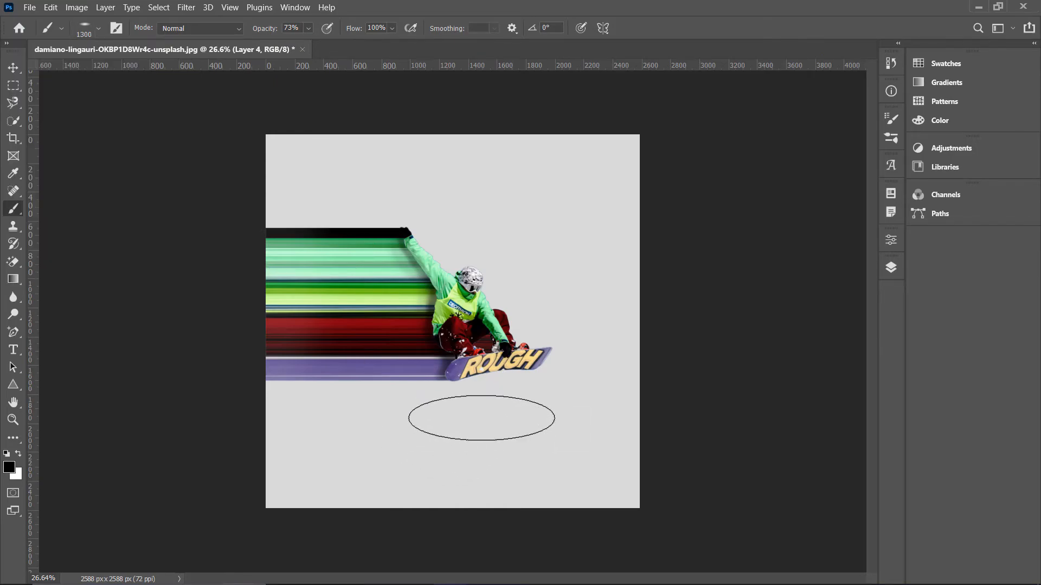
{"action": "left_click", "coordinate": [481, 420]}
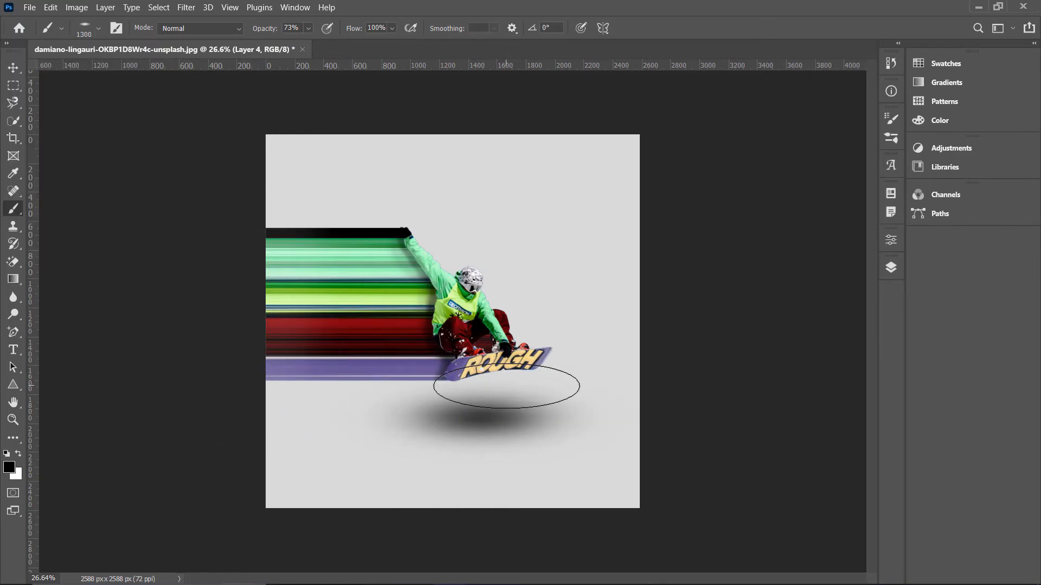
{"action": "key", "text": "ctrl+z"}
Flatten the soft brush tip into a thinner ellipse and stamp one black ground shadow beneath the snowboard on Layer 4.
{"action": "left_click", "coordinate": [99, 28]}
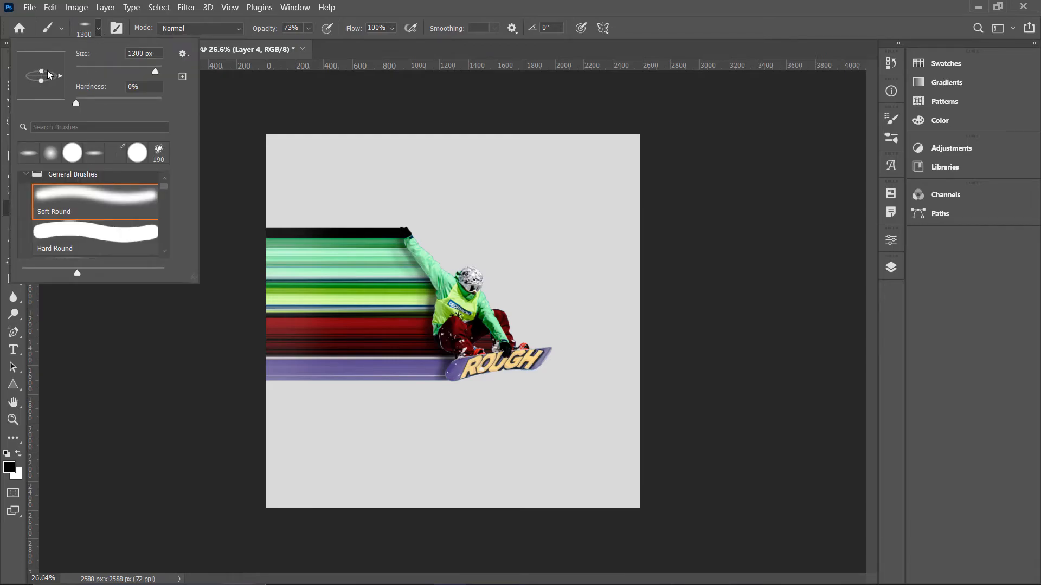
{"action": "left_click_drag", "start_coordinate": [41, 72], "coordinate": [41, 74]}
{"action": "left_click_drag", "start_coordinate": [43, 77], "coordinate": [43, 78]}
{"action": "left_click", "coordinate": [108, 30]}
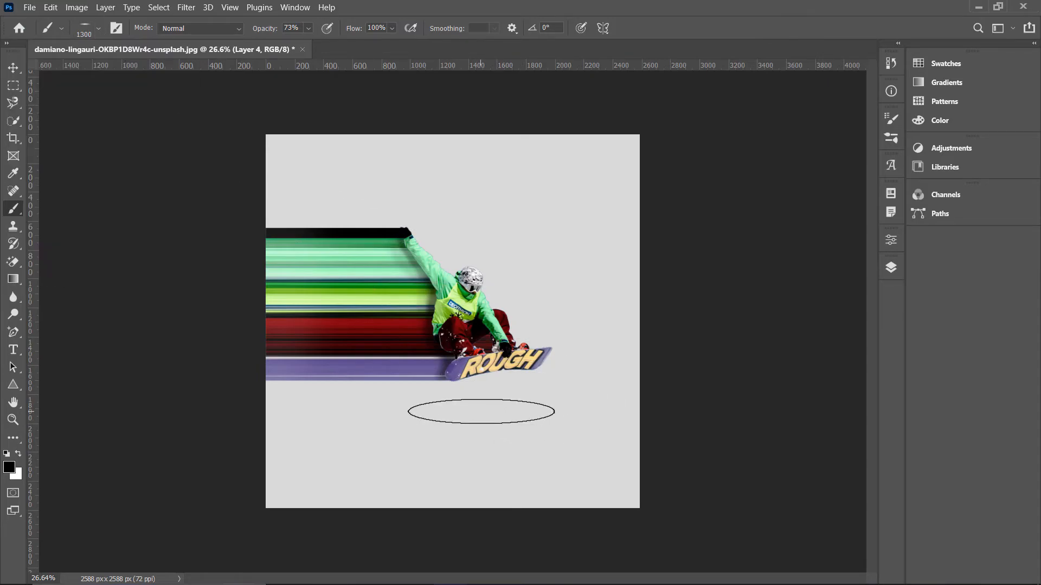
{"action": "left_click", "coordinate": [482, 416]}
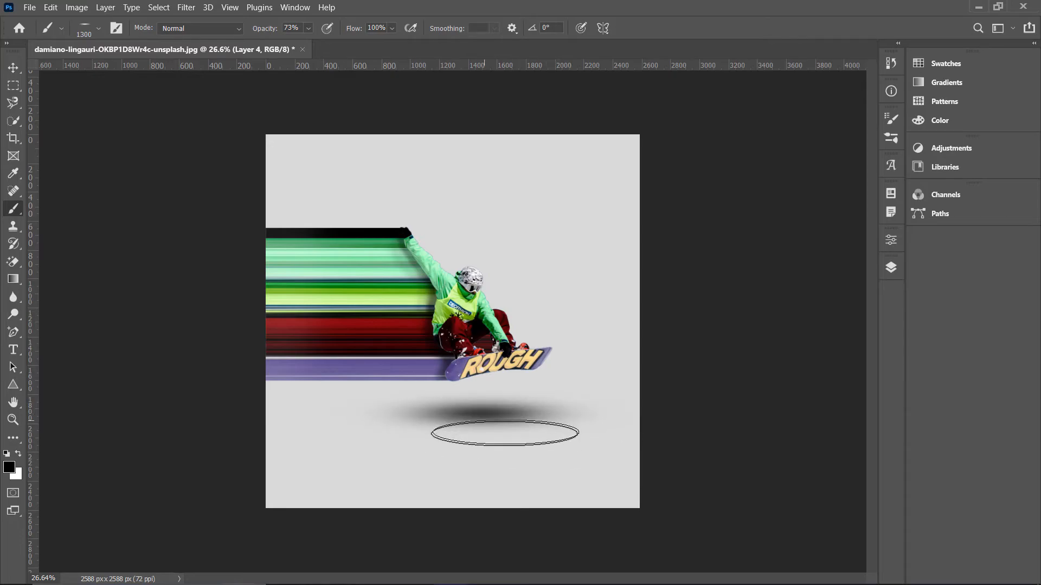
Lower the opacity of the ground shadow's layer to 64%.
{"action": "left_click", "coordinate": [892, 266]}
{"action": "left_click", "coordinate": [870, 305]}
{"action": "left_click_drag", "start_coordinate": [848, 321], "coordinate": [843, 319]}
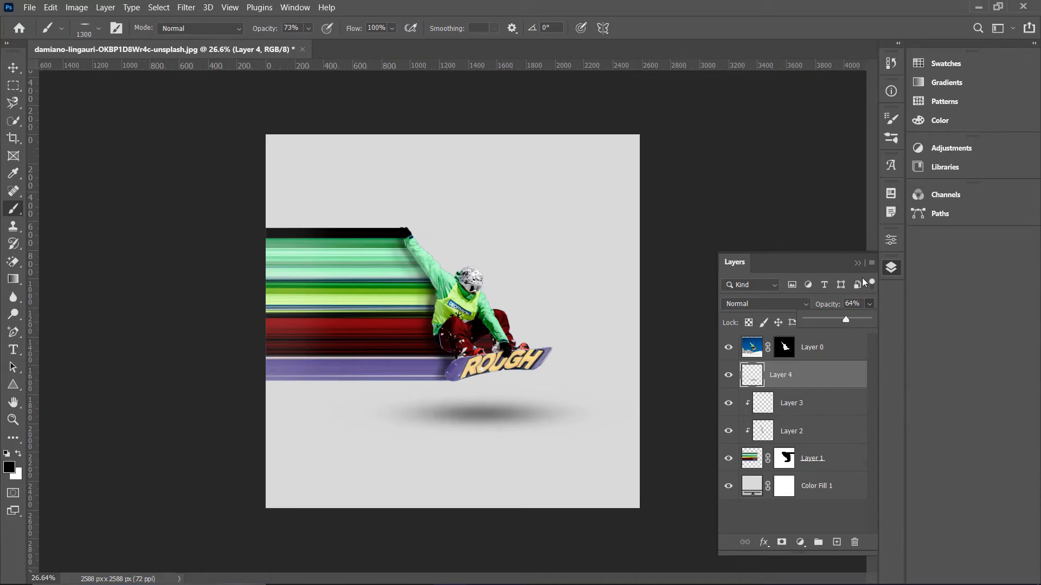
{"action": "left_click", "coordinate": [859, 264]}
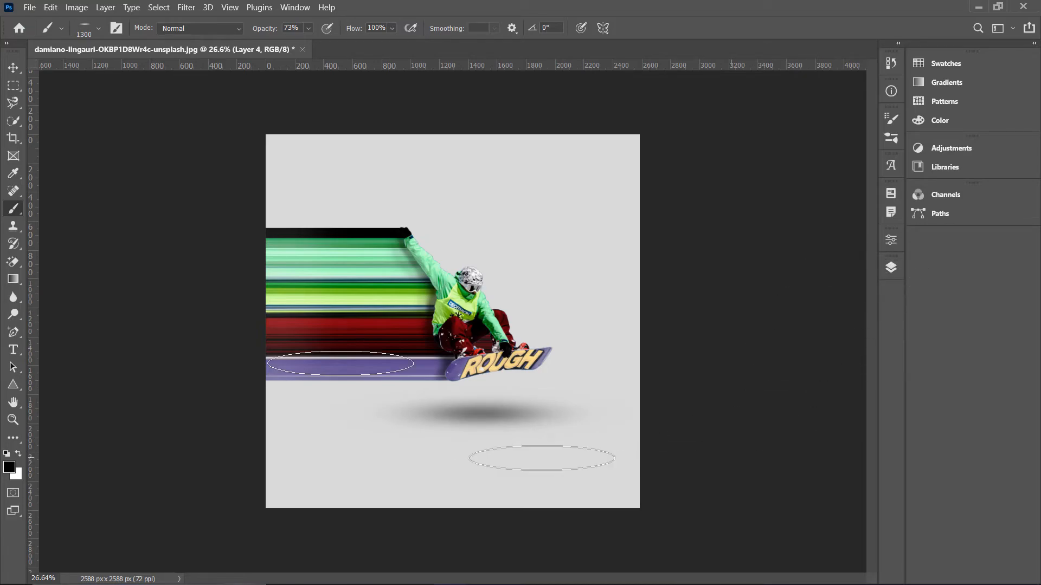
{"action": "left_click", "coordinate": [17, 67]}
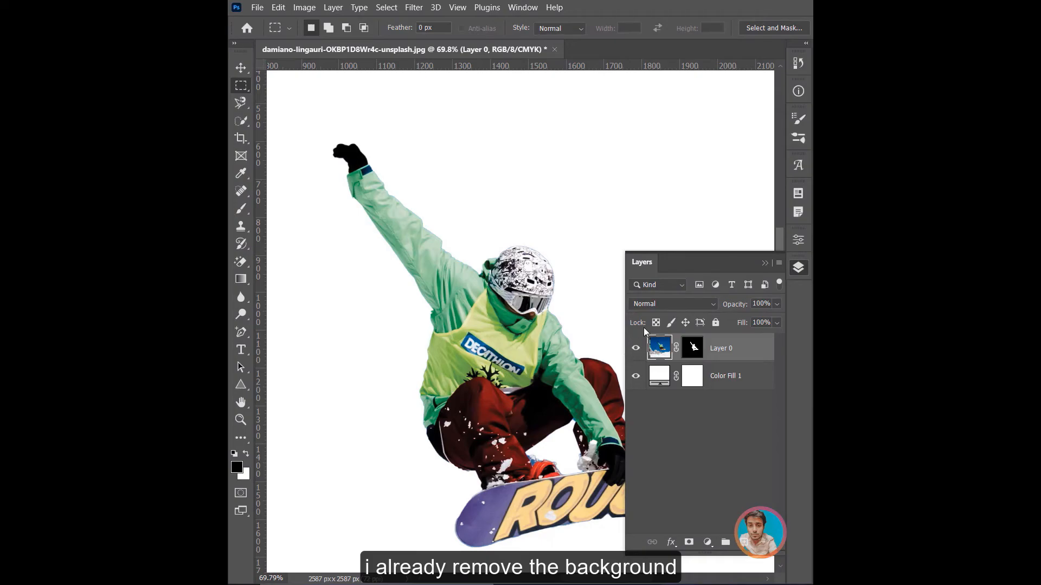
Select a vertical strip about 5 px wide and 738 px high through the snowboarder, from the helmet's back edge down through the snowboard.
{"action": "left_click", "coordinate": [765, 264]}
{"action": "right_click", "coordinate": [241, 86]}
{"action": "left_click", "coordinate": [304, 86]}
{"action": "left_click_drag", "start_coordinate": [488, 268], "coordinate": [490, 546]}
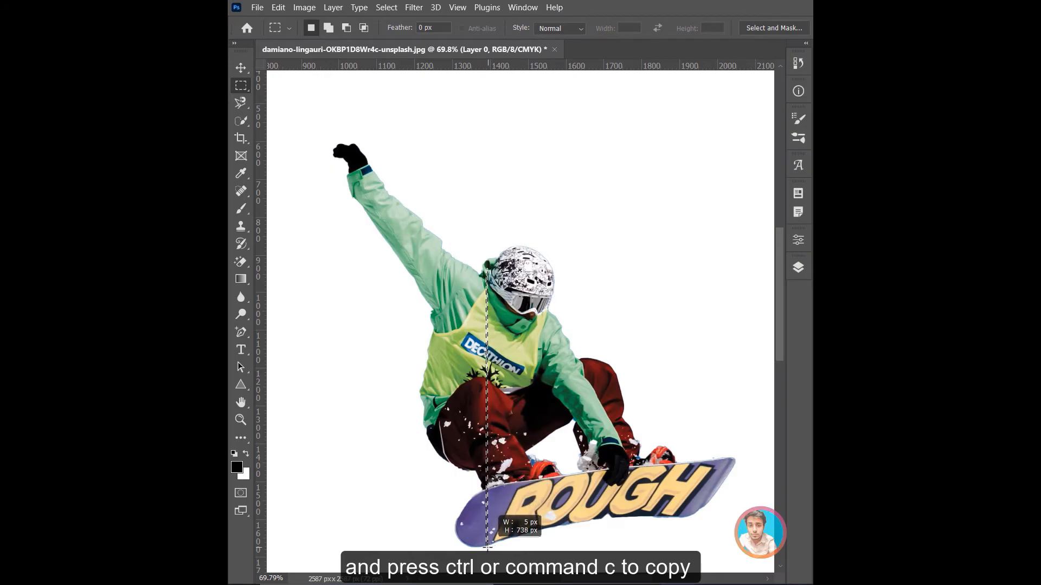
{"action": "scroll", "coordinate": [504, 320], "scroll_direction": "up", "scroll_amount": 10}
{"action": "scroll", "coordinate": [504, 321], "scroll_direction": "down", "scroll_amount": 10}
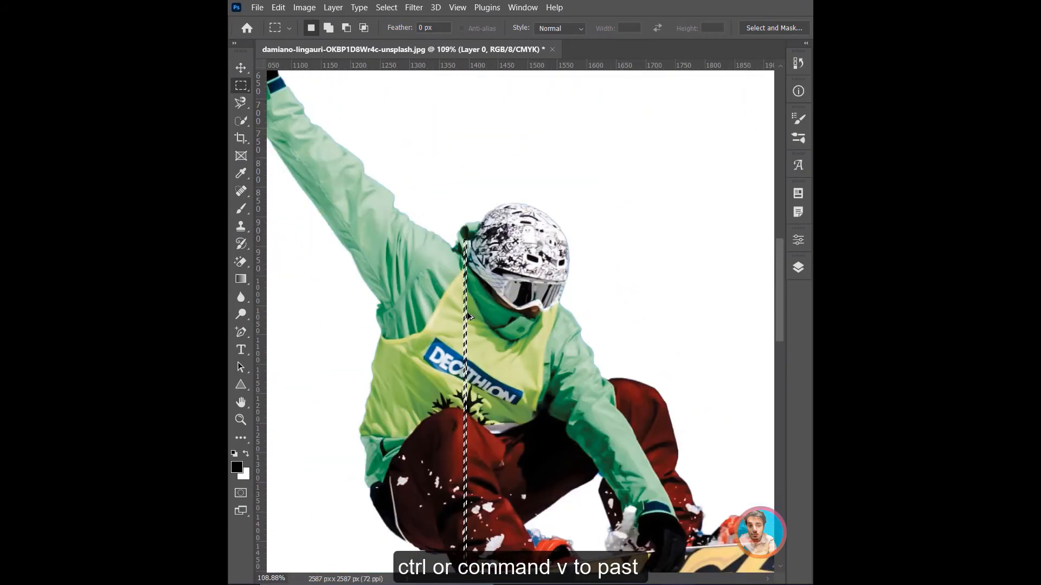
Copy the selected body strip to a new layer and move it to the empty area left of the snowboarder.
{"action": "left_click", "coordinate": [798, 268]}
{"action": "key", "text": "ctrl+v"}
{"action": "key", "text": "ctrl+t"}
{"action": "left_click_drag", "start_coordinate": [466, 342], "coordinate": [294, 342]}
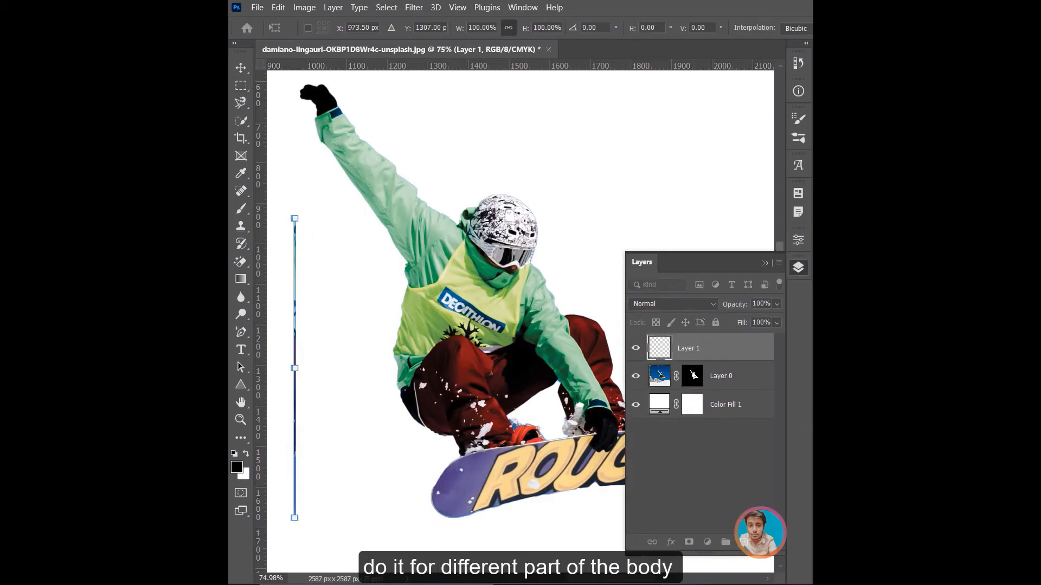
{"action": "key", "text": "Return"}
Copy a narrow vertical strip of the sleeve near the cuff from Layer 0 to a new layer and move it left above the body strip.
{"action": "scroll", "coordinate": [352, 123], "scroll_direction": "up", "scroll_amount": 4}
{"action": "left_click", "coordinate": [721, 376]}
{"action": "left_click_drag", "start_coordinate": [336, 111], "coordinate": [340, 214]}
{"action": "key", "text": "ctrl+j"}
{"action": "key", "text": "ctrl+t"}
{"action": "left_click_drag", "start_coordinate": [568, 200], "coordinate": [480, 192]}
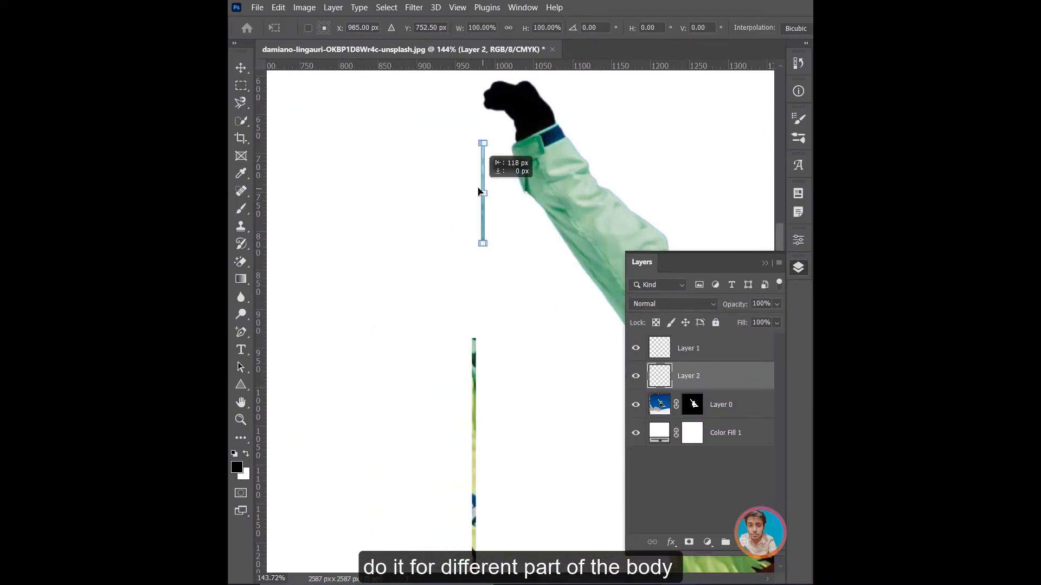
Copy a narrow vertical strip of the black glove from Layer 0 to a new layer and place it above the sleeve strip.
{"action": "left_click", "coordinate": [721, 405]}
{"action": "key", "text": "m"}
{"action": "left_click_drag", "start_coordinate": [524, 85], "coordinate": [526, 139]}
{"action": "key", "text": "ctrl+c"}
{"action": "key", "text": "ctrl+v"}
{"action": "key", "text": "v"}
{"action": "left_click_drag", "start_coordinate": [522, 326], "coordinate": [476, 120]}
Copy another vertical strip from farther down the sleeve to a new layer and fit it between the sleeve and body strips.
{"action": "left_click", "coordinate": [798, 268]}
{"action": "key", "text": "m"}
{"action": "left_click_drag", "start_coordinate": [622, 223], "coordinate": [625, 324]}
{"action": "key", "text": "ctrl+j"}
{"action": "key", "text": "v"}
{"action": "key", "text": "ctrl+t"}
{"action": "left_click_drag", "start_coordinate": [612, 255], "coordinate": [463, 273]}
{"action": "key", "text": "Return"}
Merge the four strip layers, Layer 1 to Layer 4, into one layer.
{"action": "scroll", "coordinate": [474, 292], "scroll_direction": "up", "scroll_amount": 2}
{"action": "left_click", "coordinate": [798, 268]}
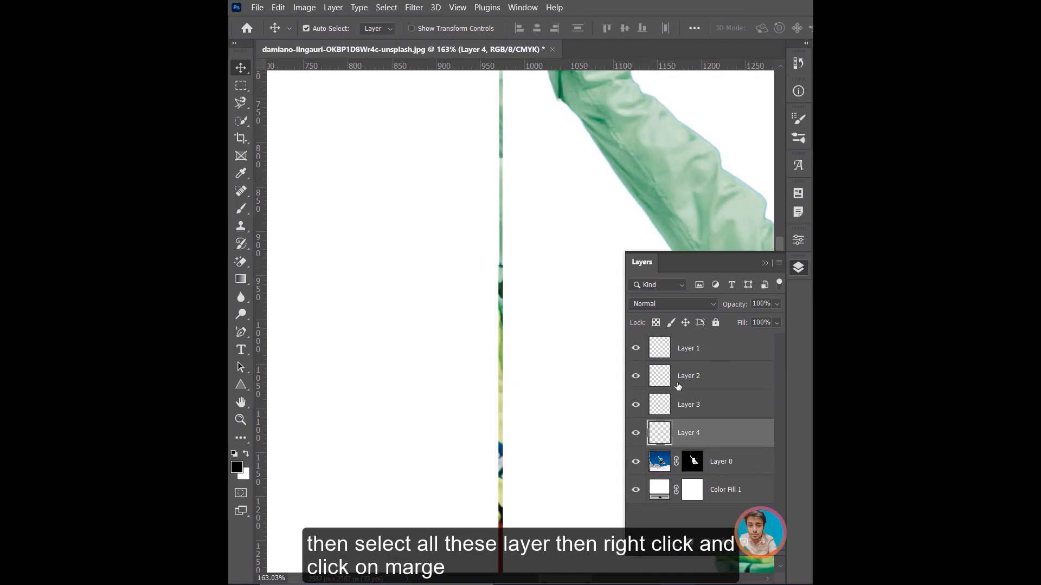
{"action": "left_click", "coordinate": [702, 356], "text": "shift"}
{"action": "right_click", "coordinate": [701, 354]}
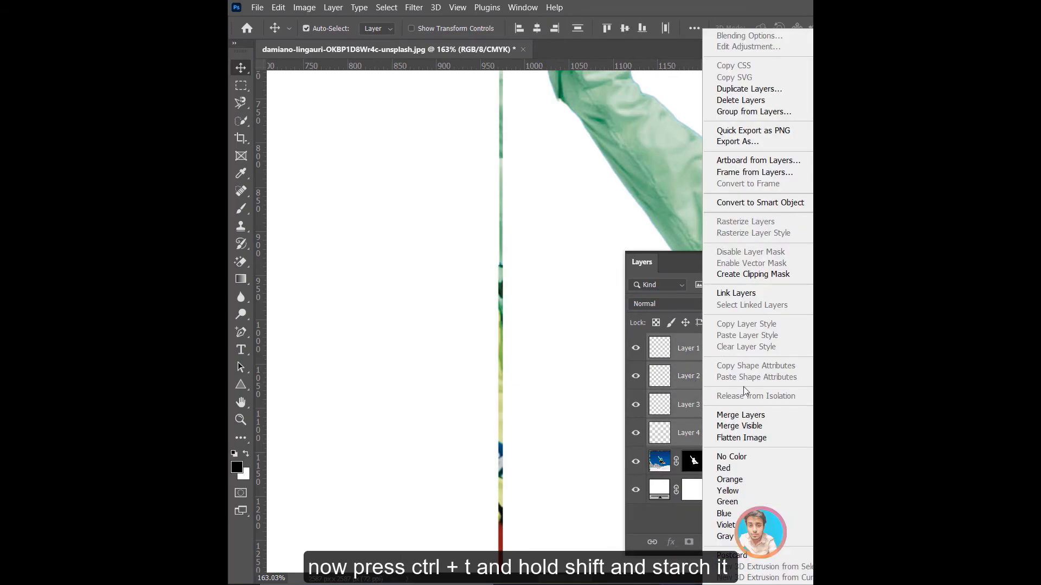
{"action": "left_click", "coordinate": [723, 416]}
{"action": "left_click", "coordinate": [765, 264]}
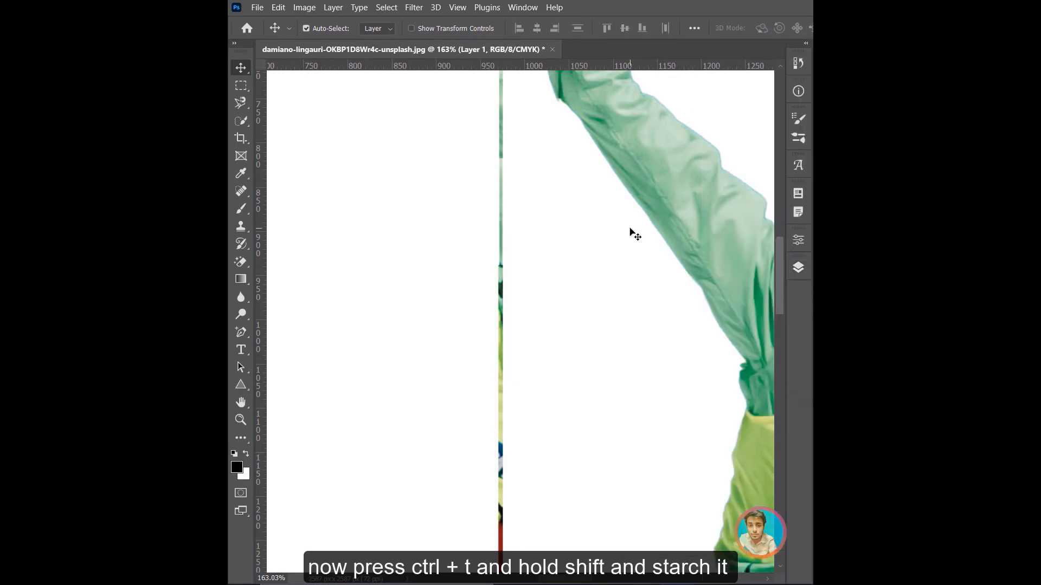
Stretch the merged strip horizontally into wide colour stripes with Free Transform, reaching the canvas's left edge.
{"action": "key", "text": "ctrl+t"}
{"action": "scroll", "coordinate": [604, 284], "scroll_direction": "down", "scroll_amount": 10}
{"action": "left_click_drag", "start_coordinate": [470, 297], "coordinate": [889, 307]}
{"action": "left_click_drag", "start_coordinate": [468, 298], "coordinate": [228, 303]}
{"action": "left_click_drag", "start_coordinate": [687, 326], "coordinate": [360, 323]}
{"action": "key", "text": "Return"}
Move the stripes' layer below Layer 0 and extend the stripes rightward behind the snowboarder.
{"action": "left_click", "coordinate": [798, 267]}
{"action": "left_click_drag", "start_coordinate": [688, 350], "coordinate": [688, 389]}
{"action": "left_click_drag", "start_coordinate": [446, 328], "coordinate": [552, 323]}
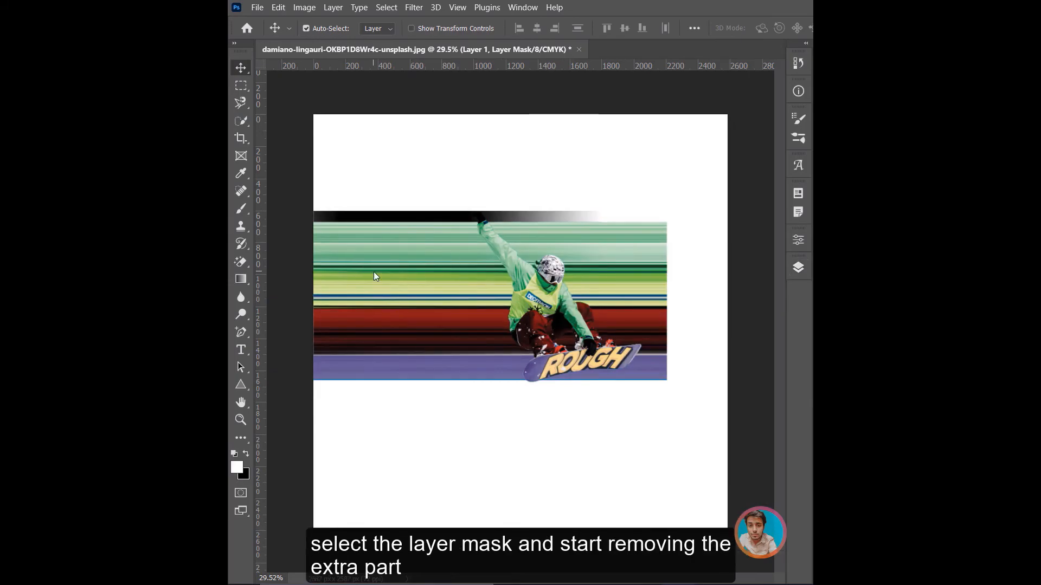
Mask out the stripes beyond the snowboarder's body by painting on Layer 1's mask with the brush at 100% opacity.
{"action": "key", "text": "b"}
{"action": "key", "text": "0"}
{"action": "mouse_move", "coordinate": [649, 354]}
{"action": "left_mouse_down"}
{"action": "mouse_move", "coordinate": [596, 255]}
{"action": "mouse_move", "coordinate": [634, 302]}
{"action": "mouse_move", "coordinate": [534, 216]}
{"action": "mouse_move", "coordinate": [569, 398]}
{"action": "left_mouse_up"}
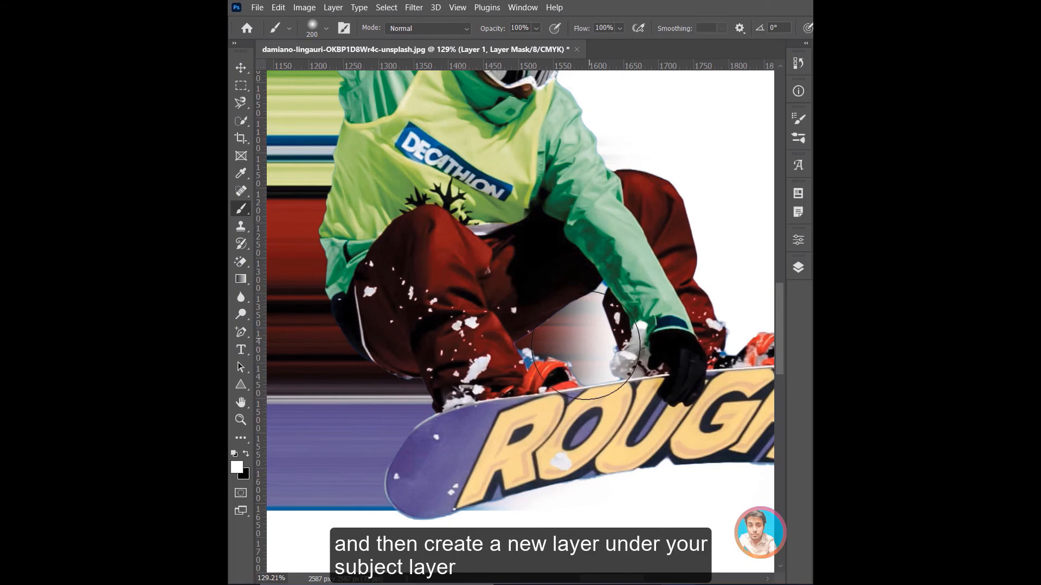
{"action": "scroll", "coordinate": [488, 397], "scroll_direction": "down", "scroll_amount": 3}
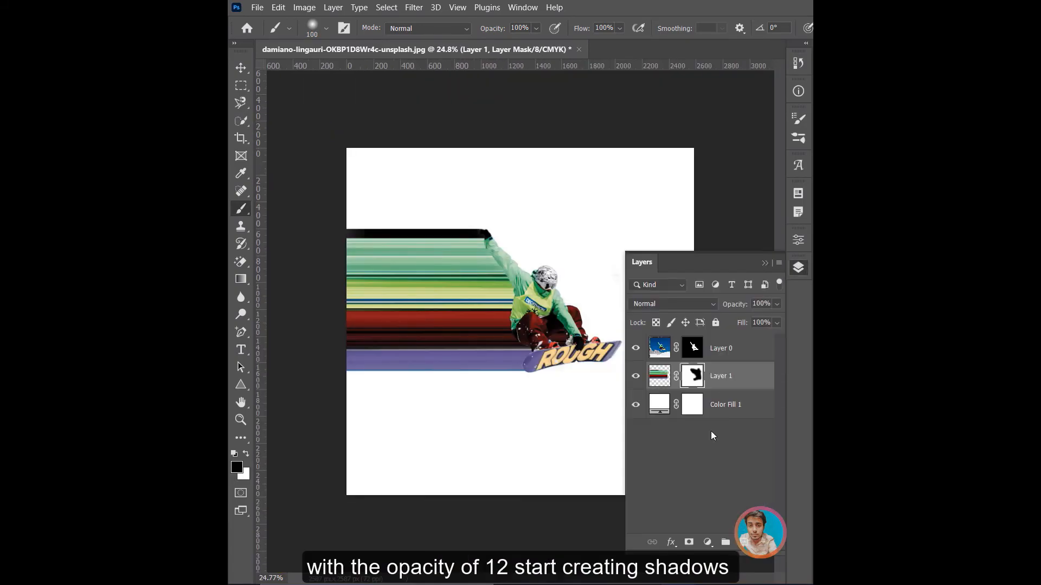
Add a new layer above Layer 1 and paint black shading along the snowboarder's back edge with a 100 px brush at 11% opacity.
{"action": "left_click", "coordinate": [743, 542]}
{"action": "left_click", "coordinate": [765, 263]}
{"action": "left_click_drag", "start_coordinate": [483, 29], "coordinate": [431, 53]}
{"action": "scroll", "coordinate": [529, 372], "scroll_direction": "up", "scroll_amount": 6}
{"action": "left_click_drag", "start_coordinate": [514, 374], "coordinate": [481, 263]}
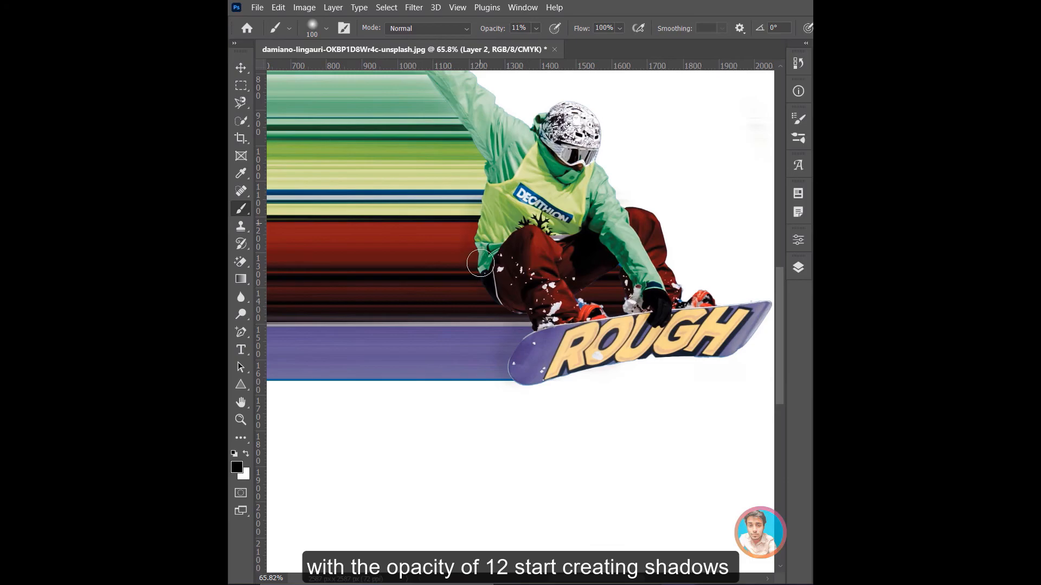